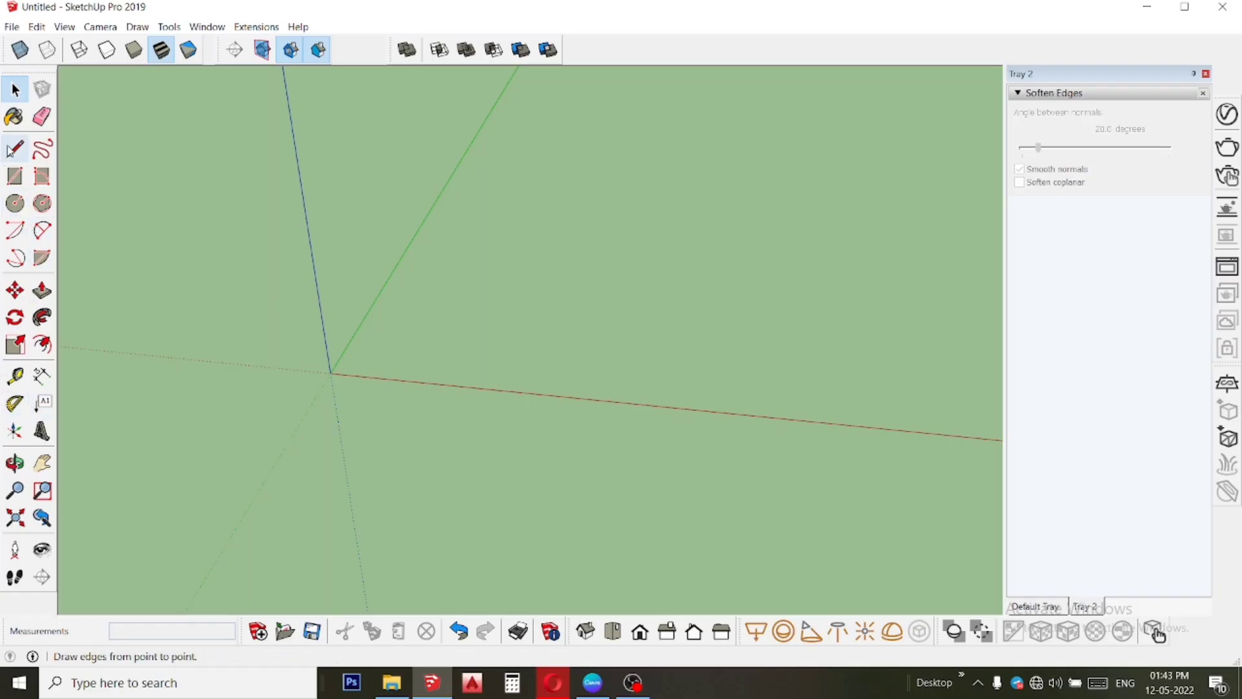
Step: Select the Line tool from the left toolbar to begin drawing edges
left_click(11, 150)
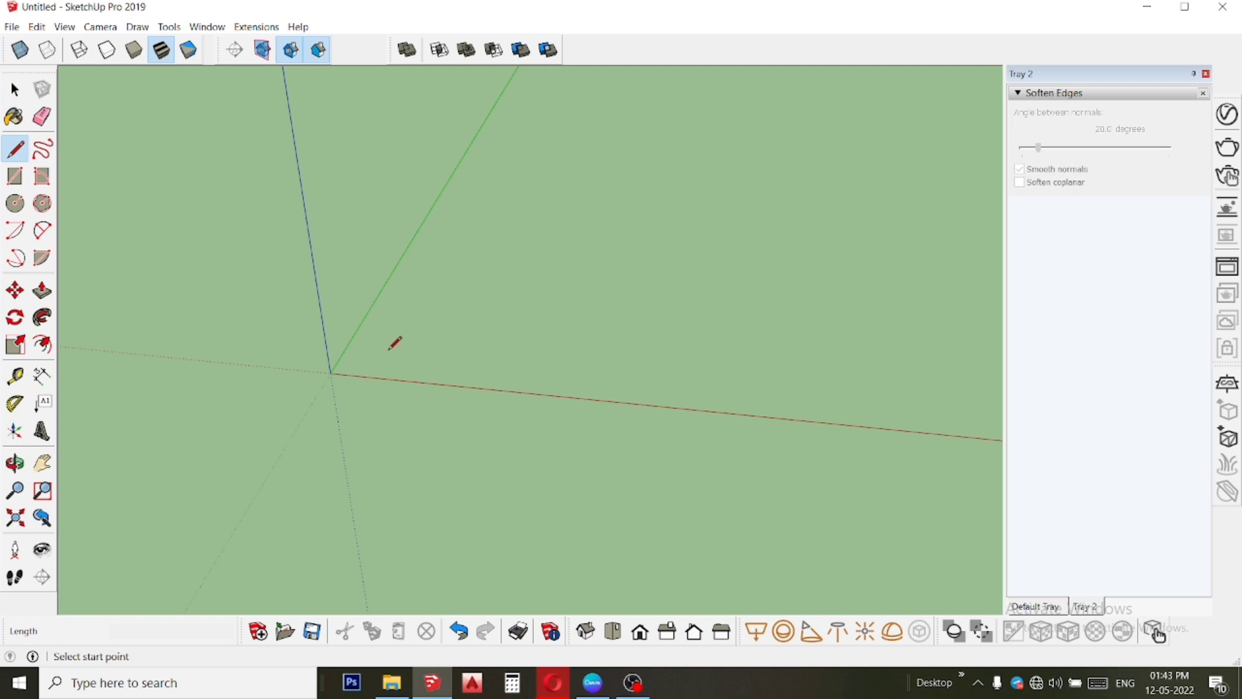
Step: Draw a closed 100' × 100' square face starting at the origin along the green and red axes
left_click(327, 372)
type("100'")
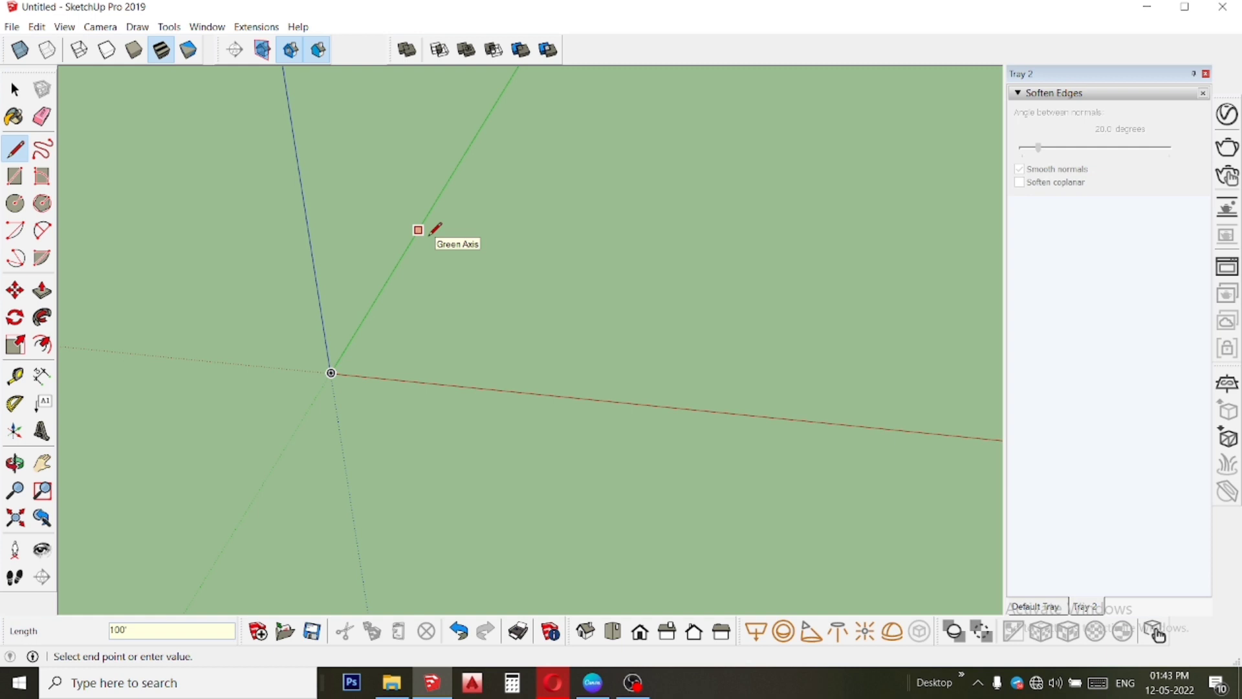
key("Return")
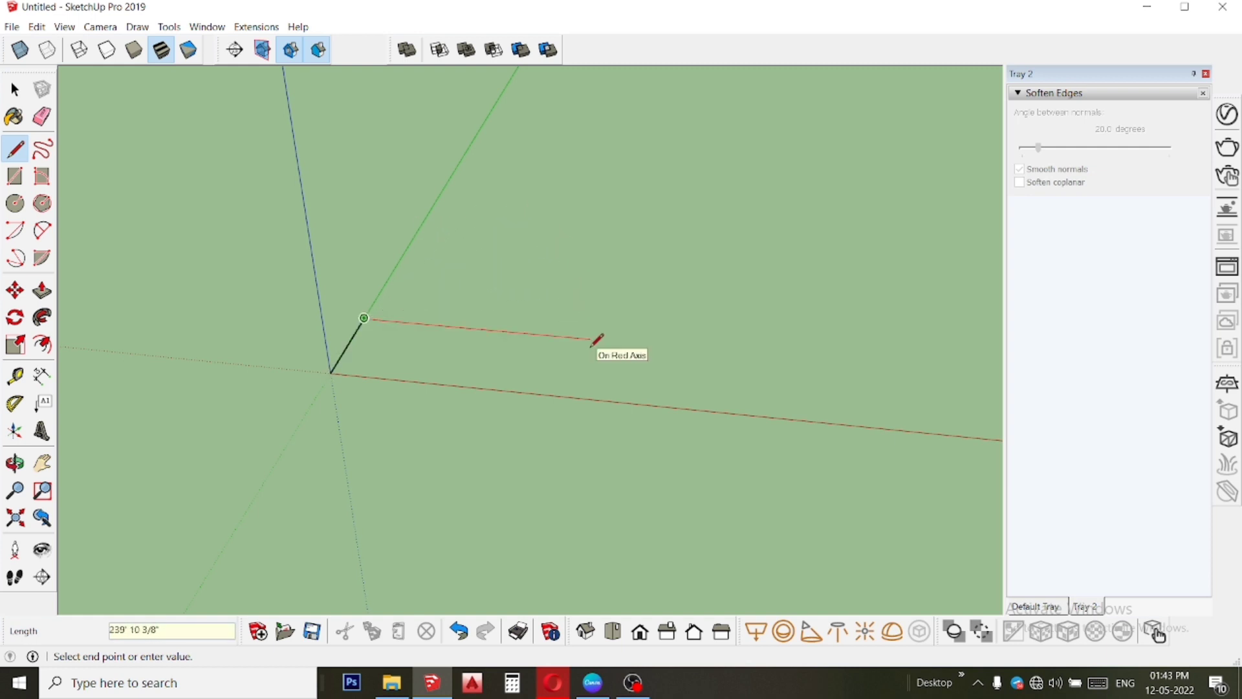
type("100")
key("Return")
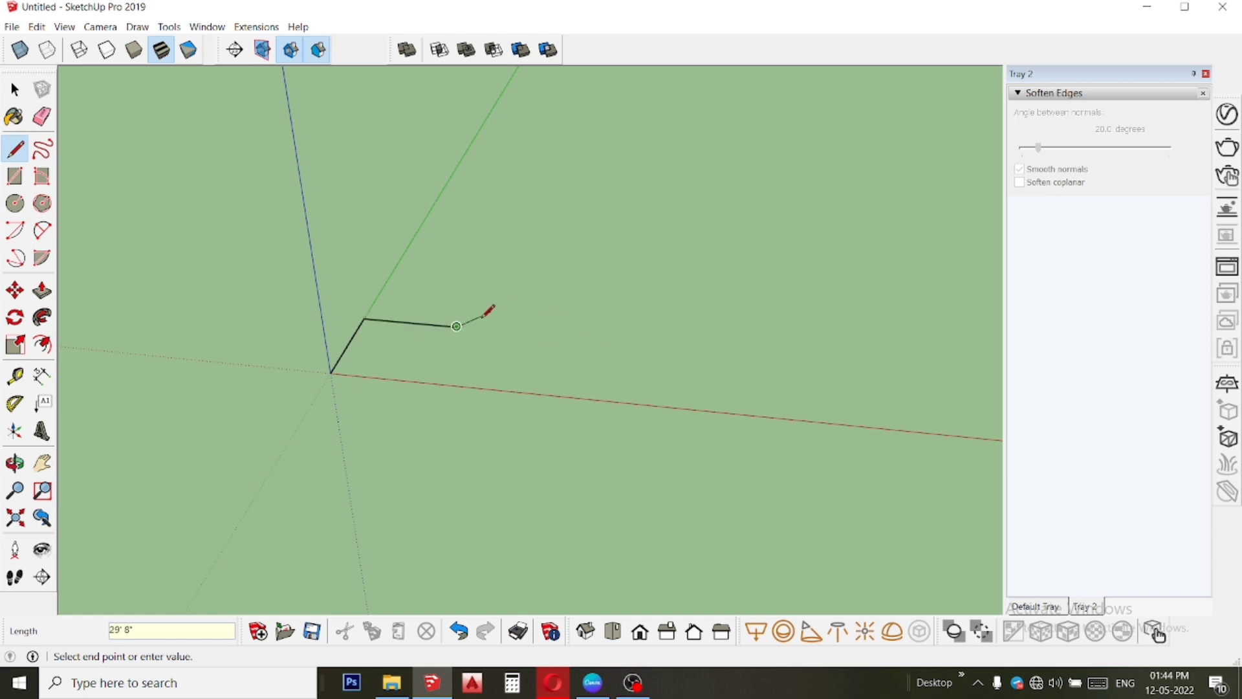
left_click(434, 384)
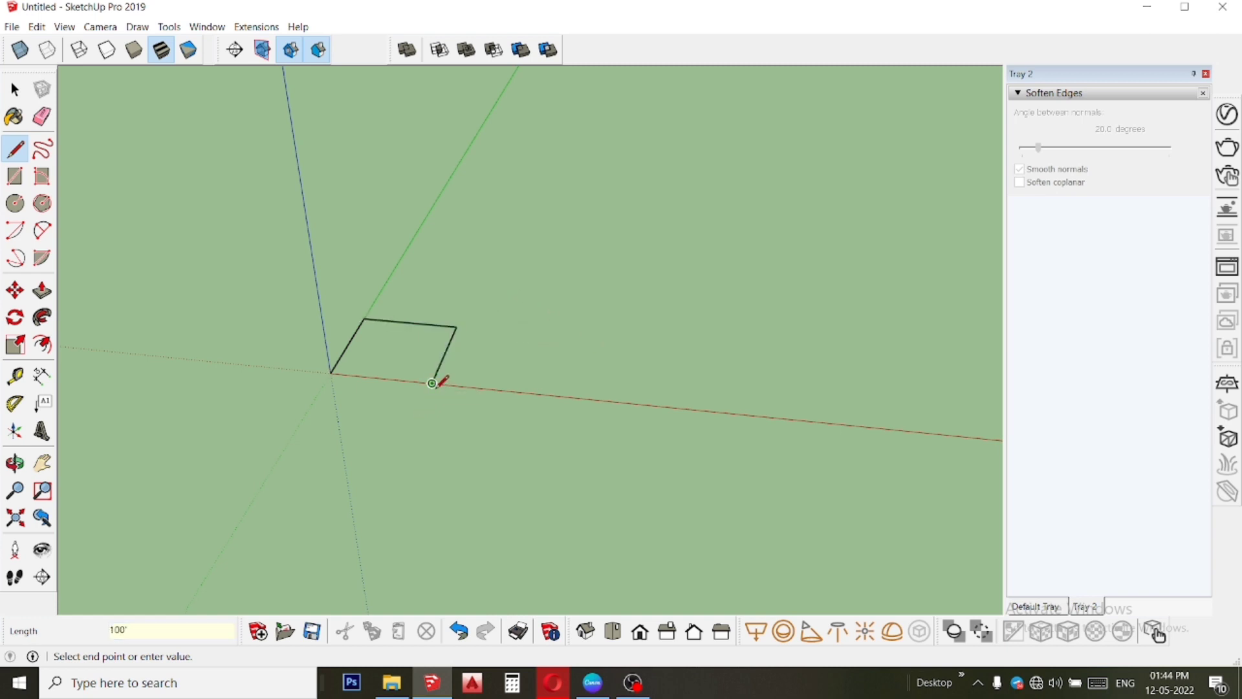
left_click(332, 373)
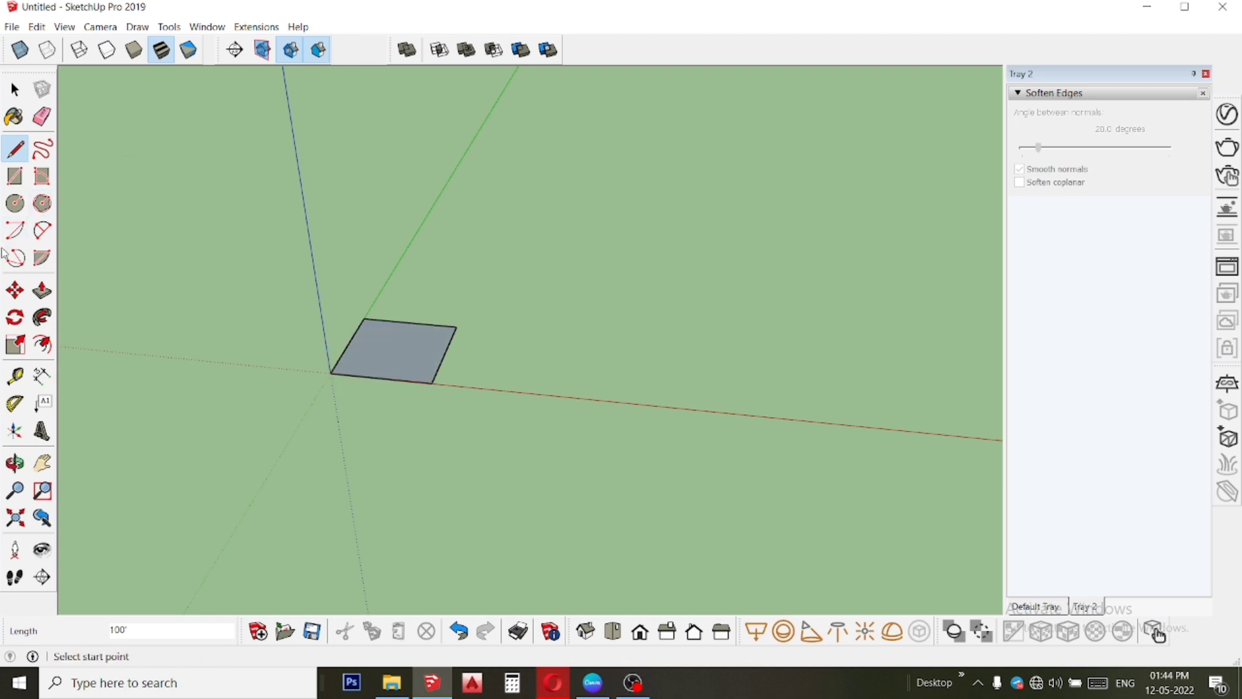
Step: Move-copy the square twice along the red axis, placing each copy beside the previous one
left_click(15, 291)
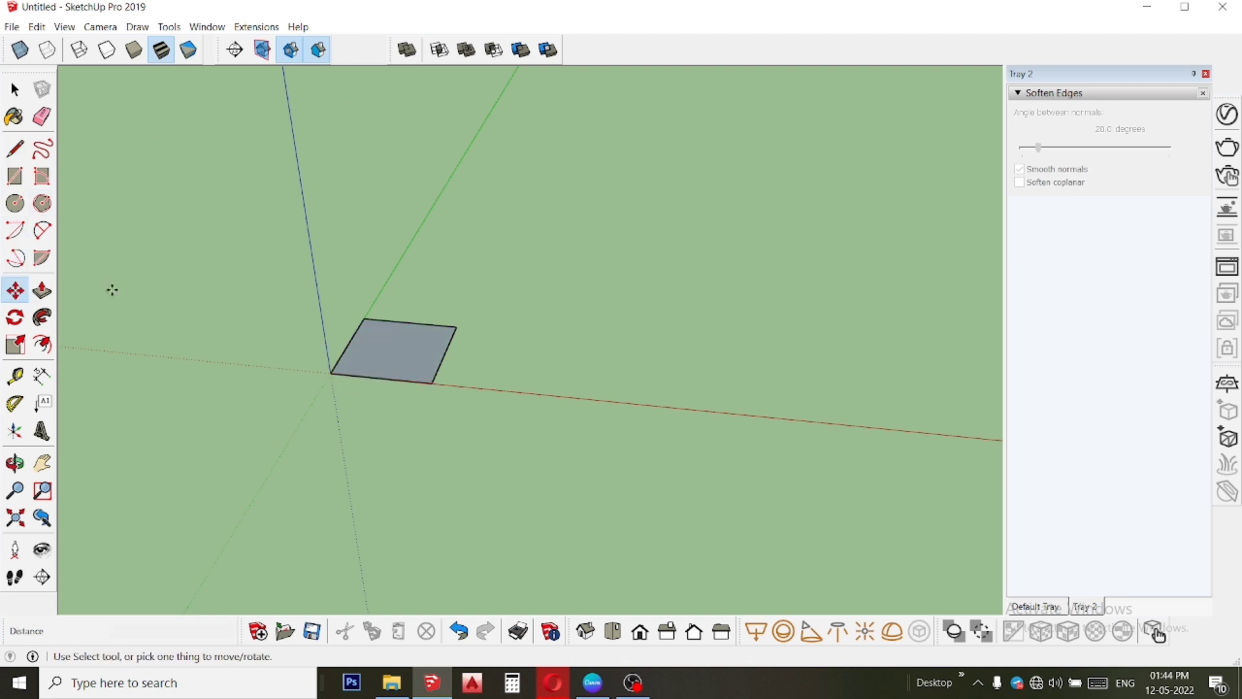
left_click(380, 352)
key("ctrl")
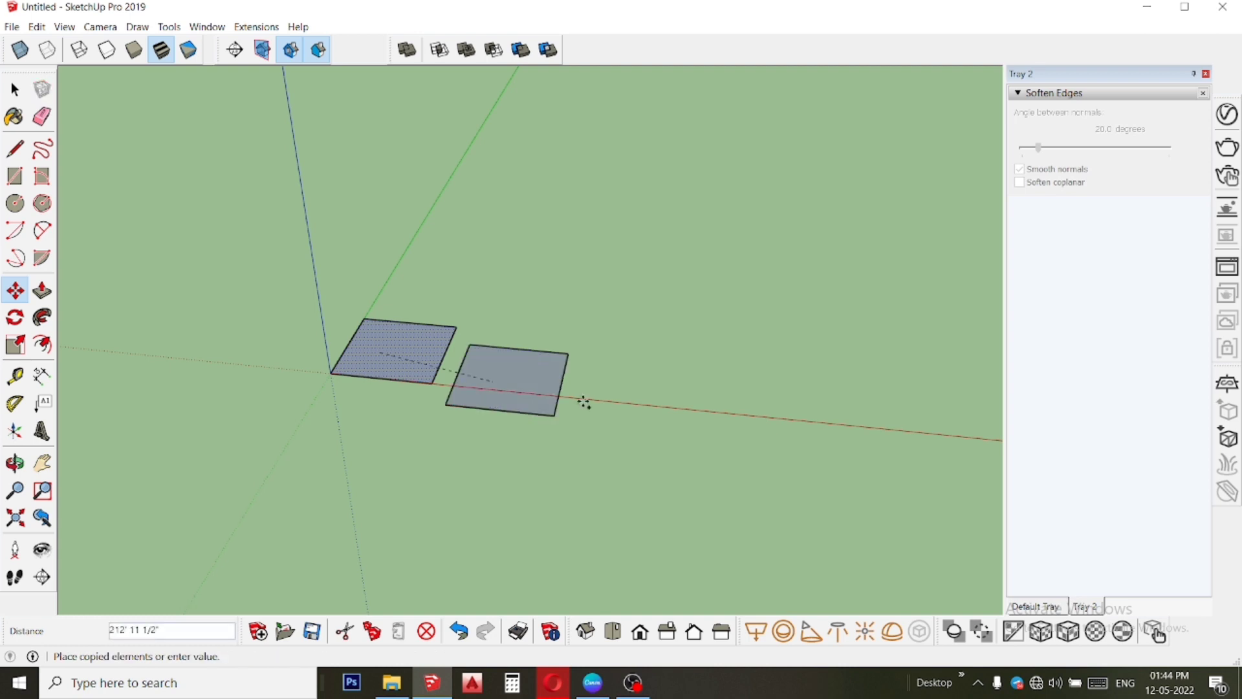
left_click(541, 364)
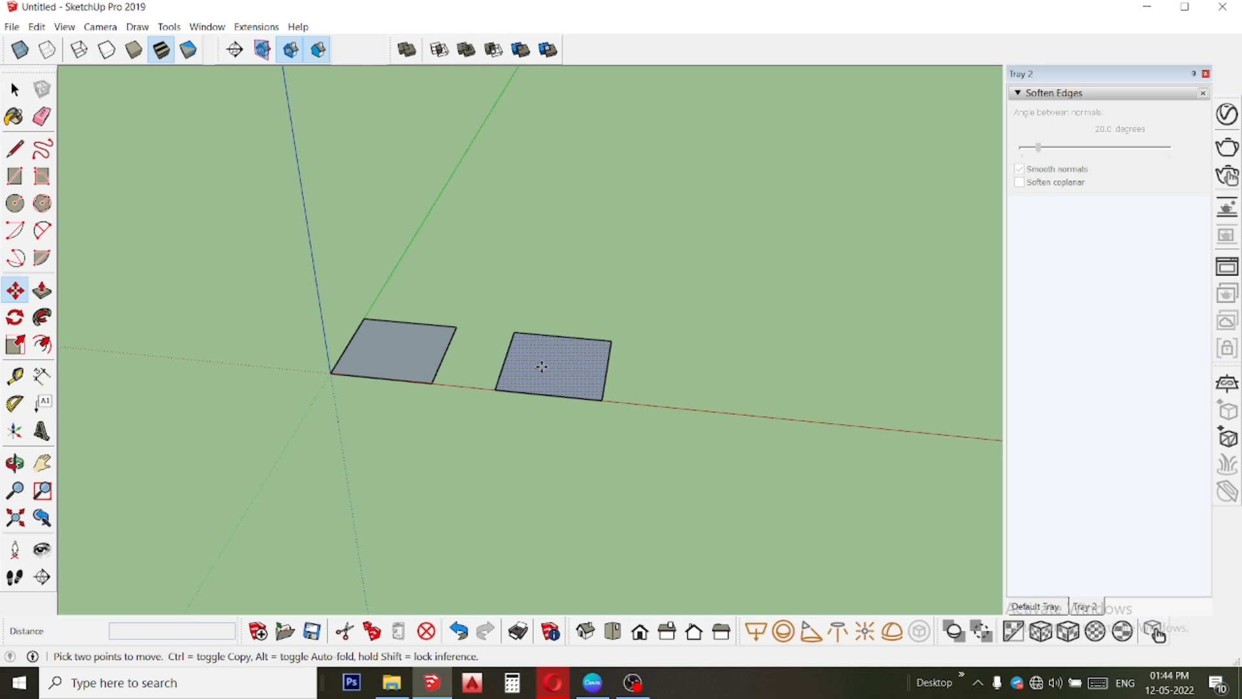
left_click(542, 367)
key("ctrl")
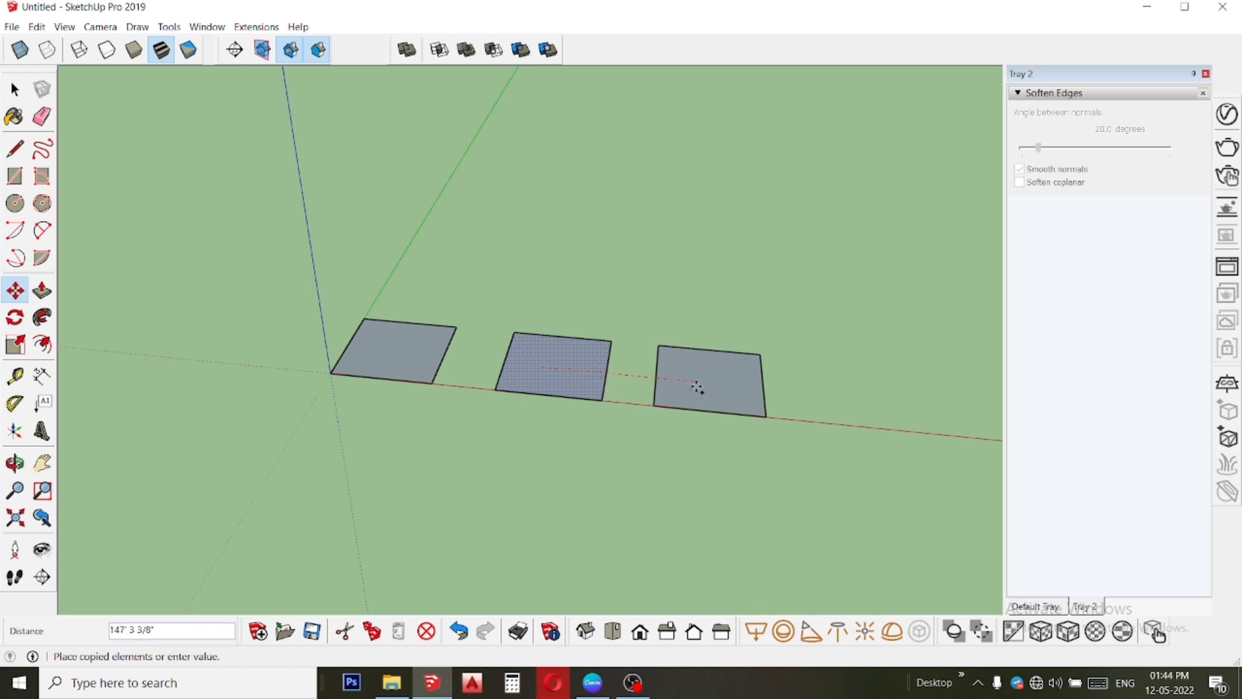
left_click(712, 389)
key("space")
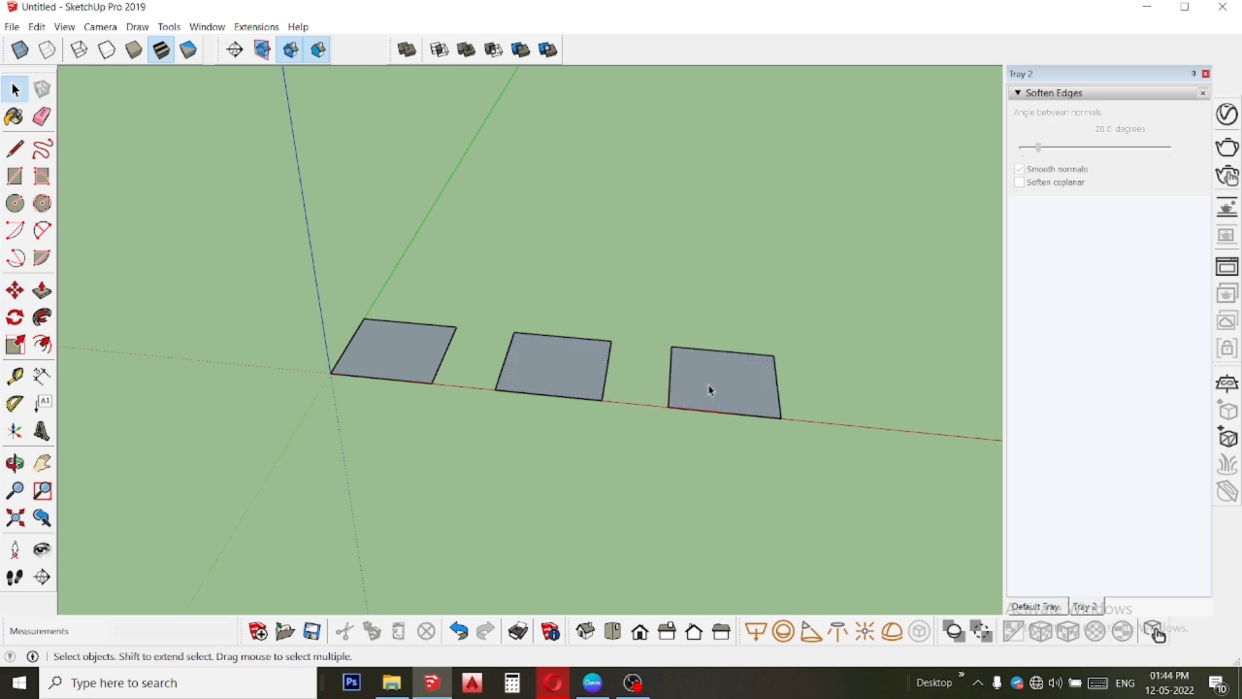
Step: Draw two corner-to-corner diagonals across the first square, crossing at its centre
left_click(14, 149)
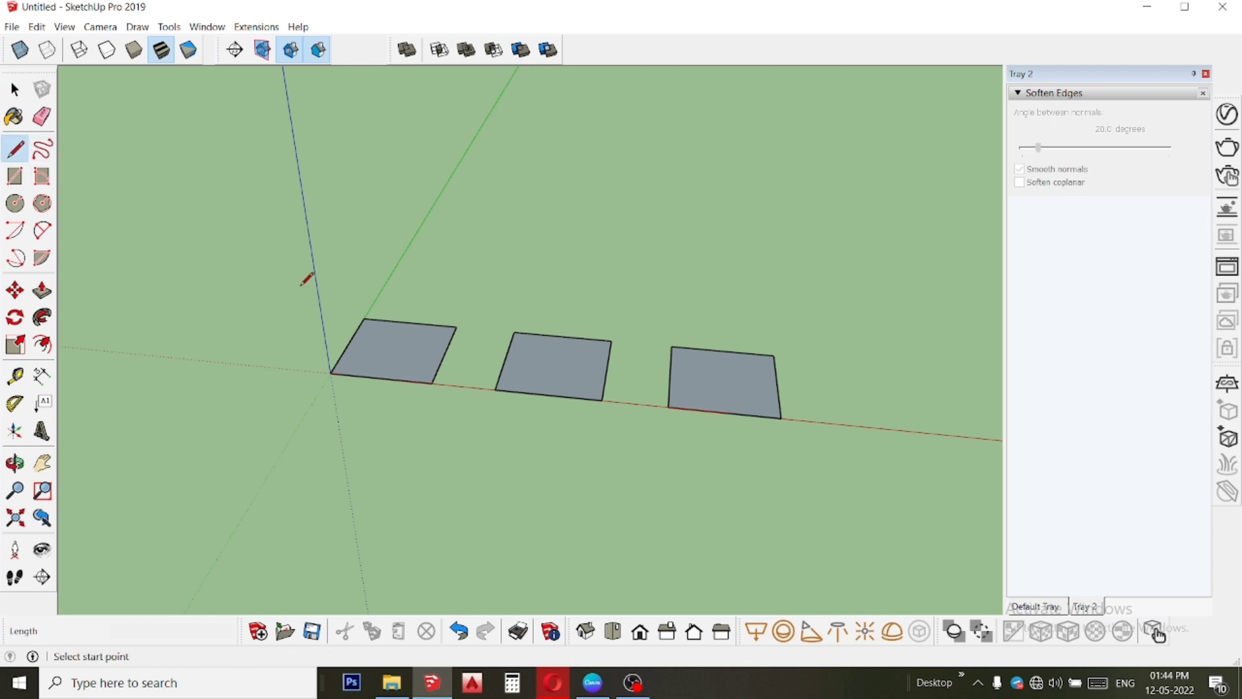
left_click(364, 318)
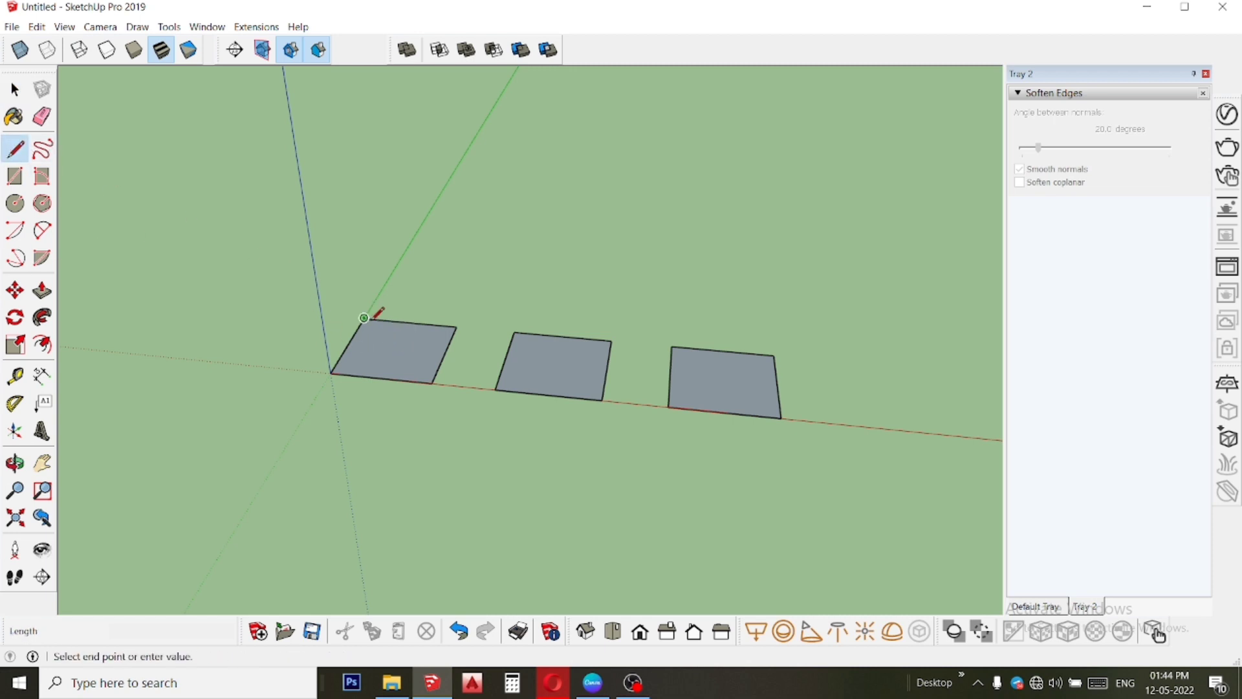
left_click(432, 383)
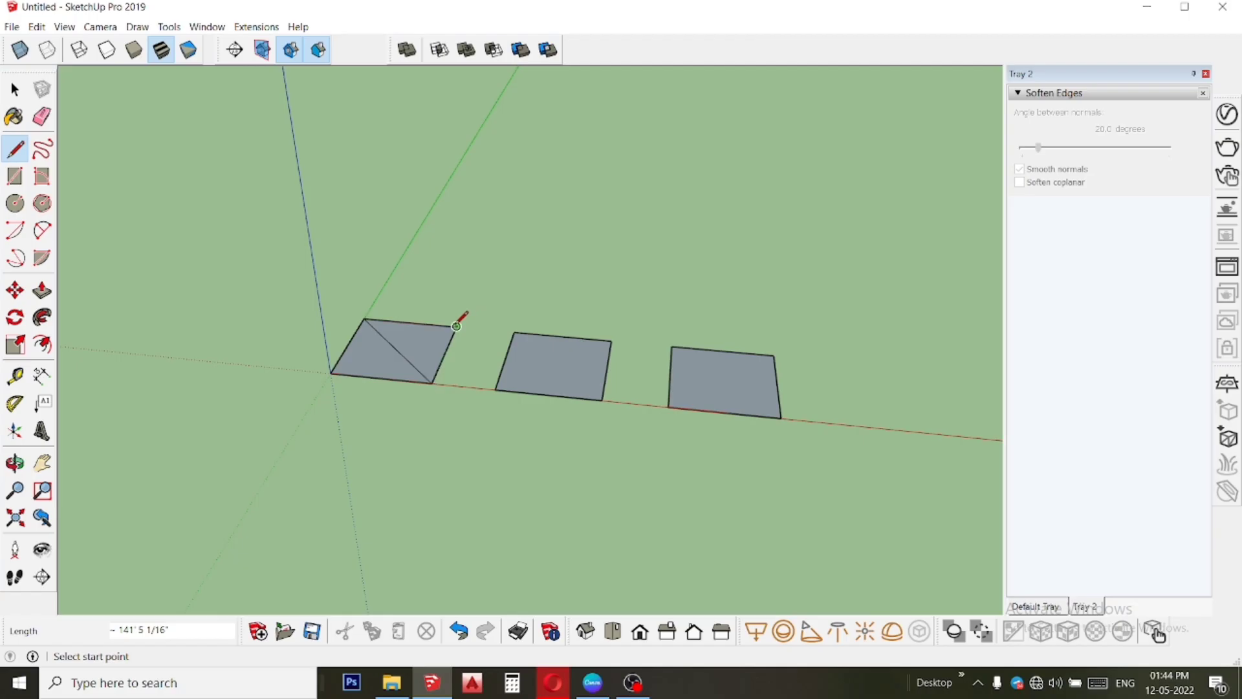
left_click(457, 325)
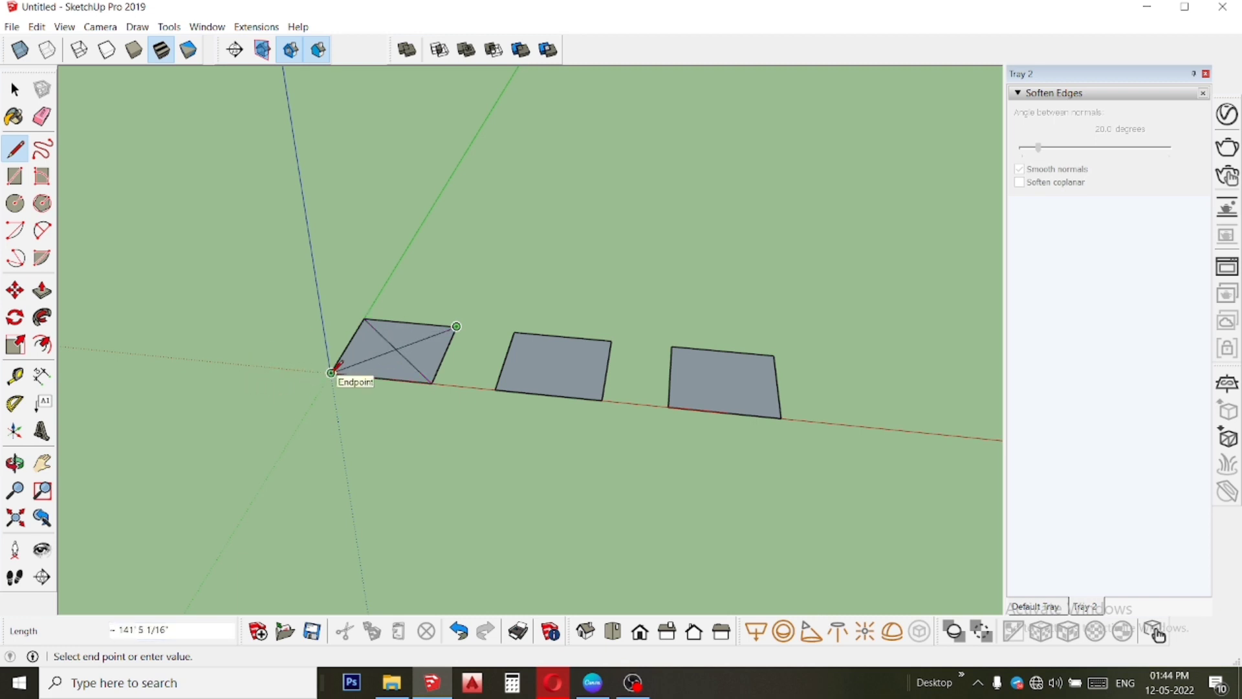
left_click(331, 373)
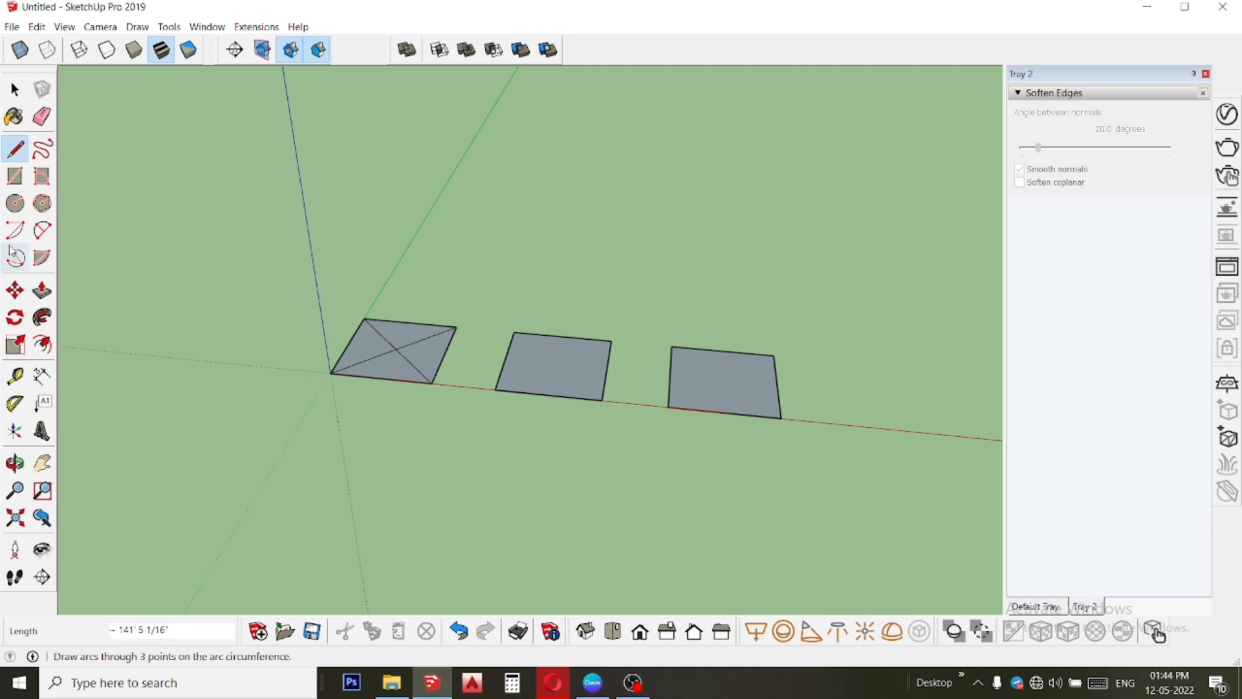
Step: Lift the first square's diagonal intersection up the blue axis to form a pyramid apex
left_click(15, 293)
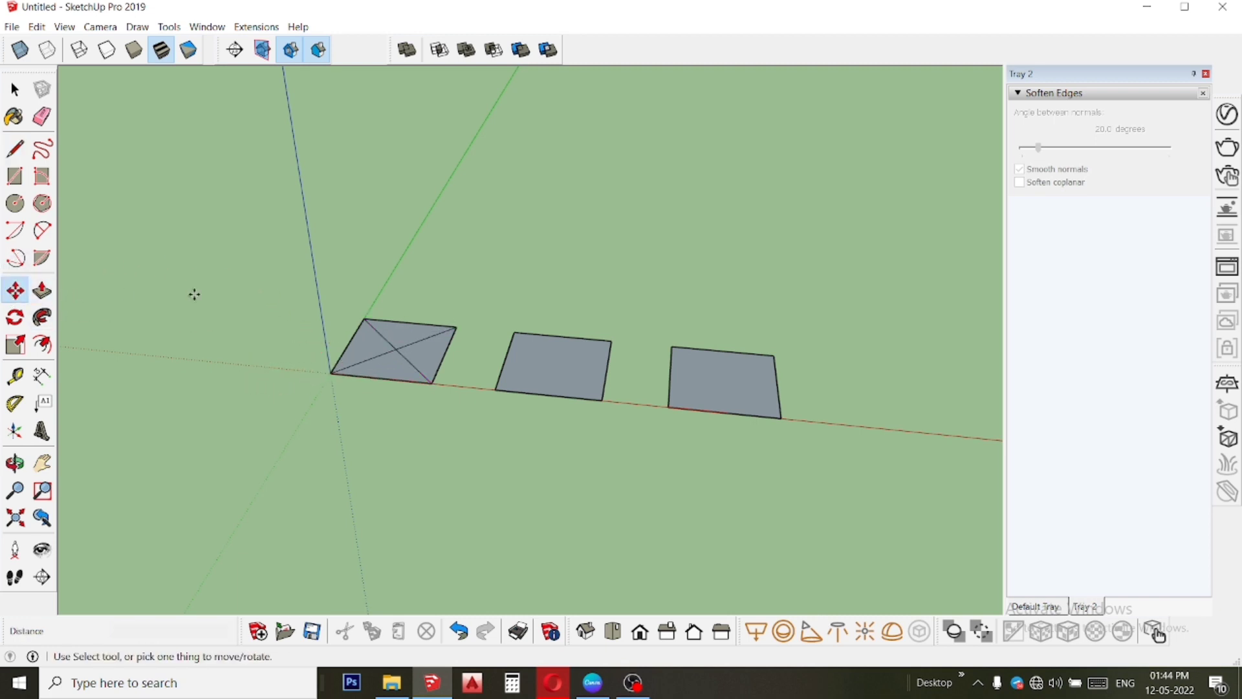
left_click(397, 349)
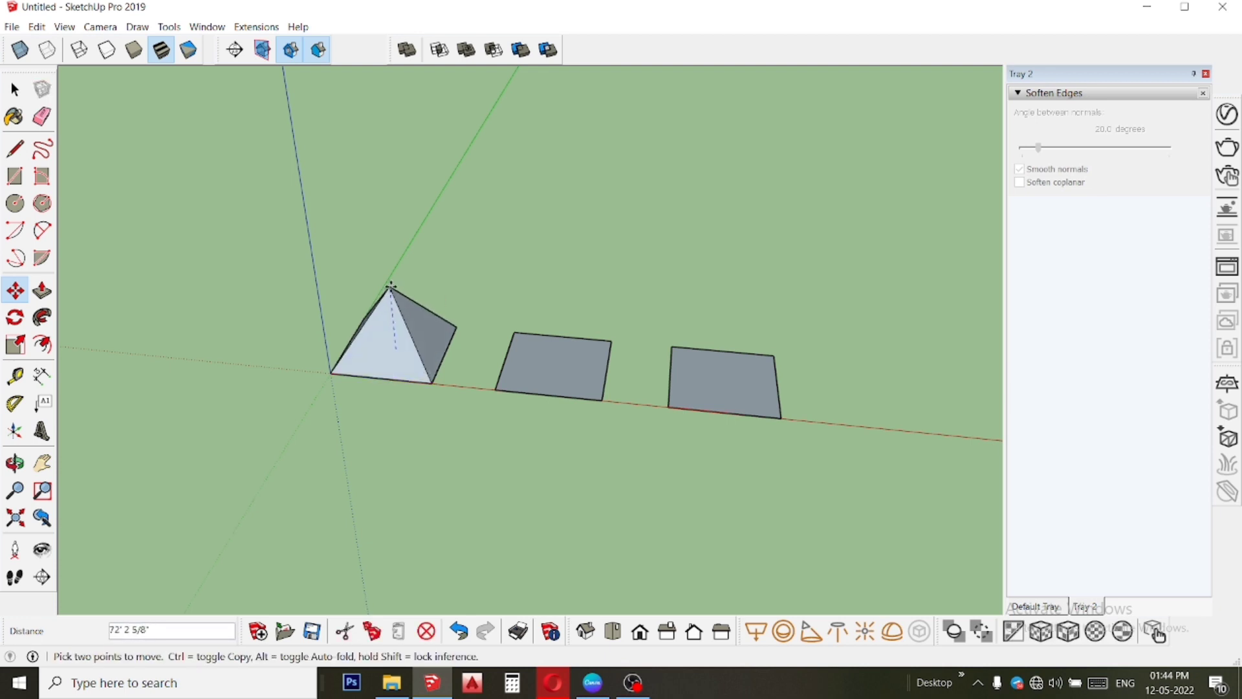
left_click(391, 287)
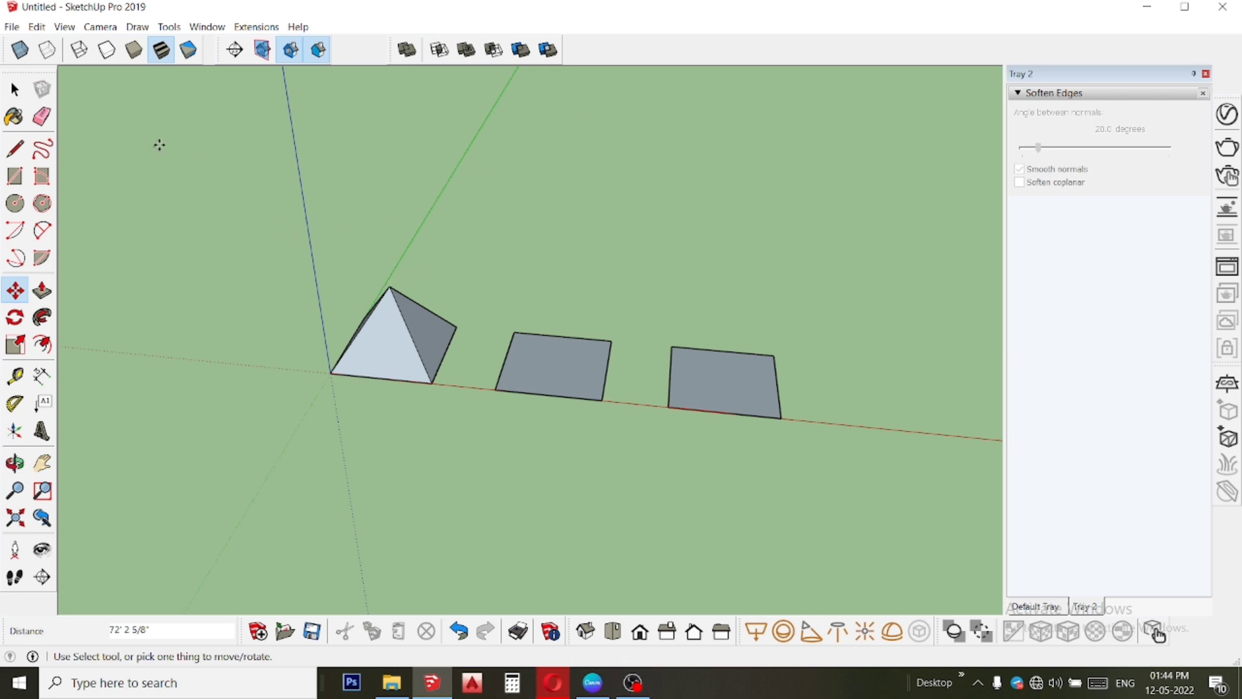
left_click(15, 148)
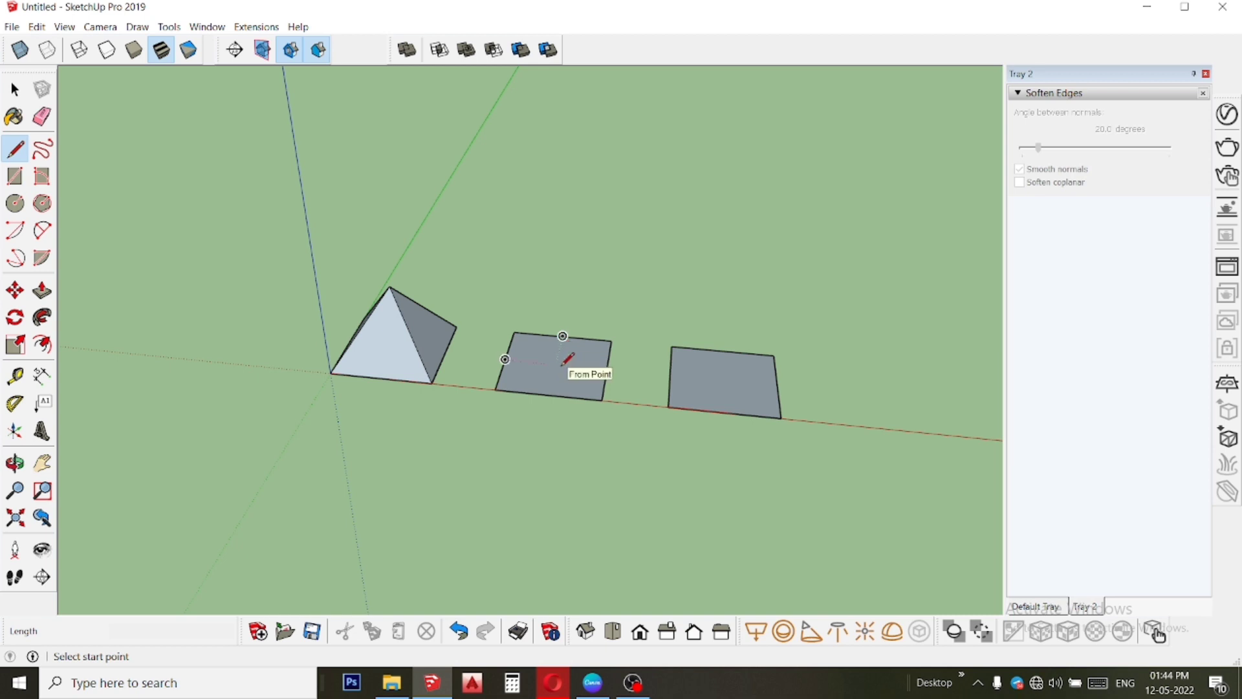
Step: Raise a 70' vertical edge on the middle square and join its top to the back-left corner
left_click(563, 336)
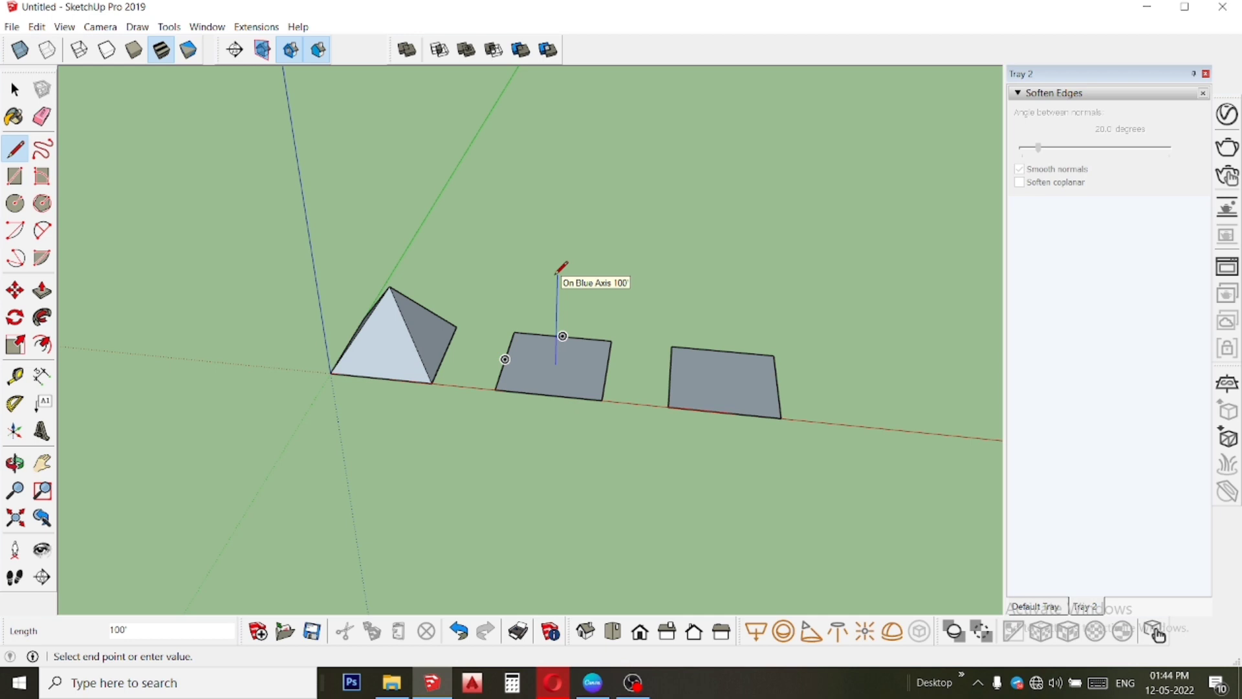
type("7")
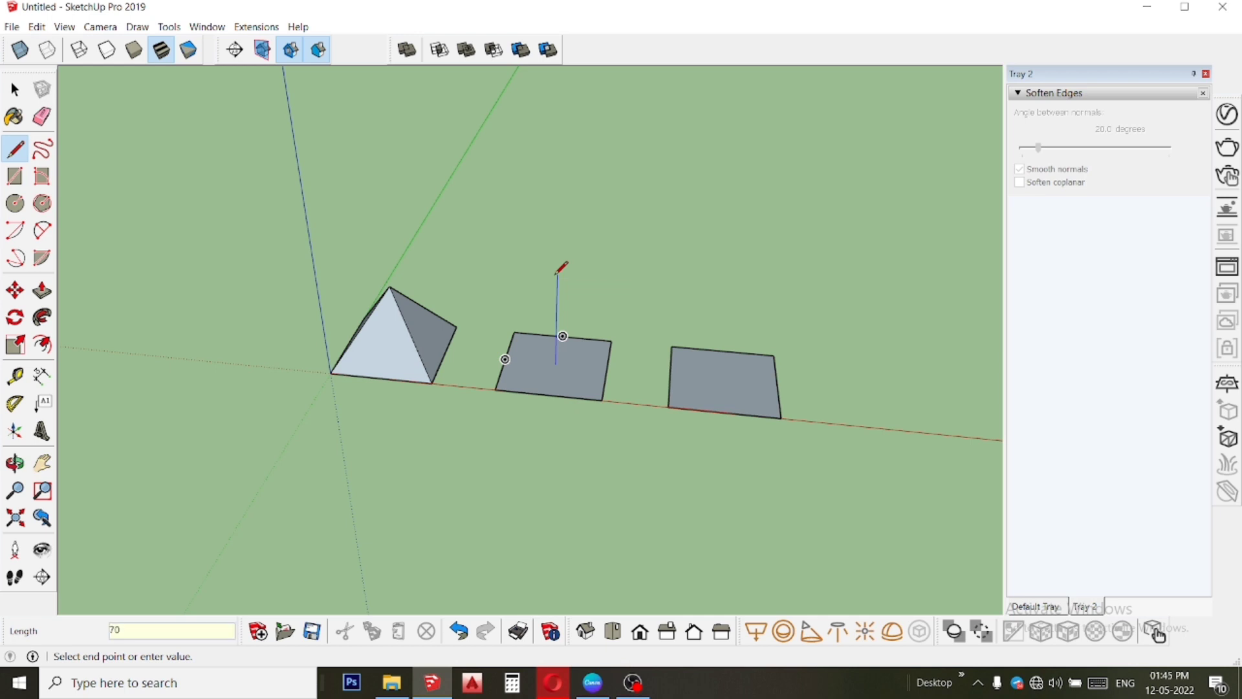
key("Return")
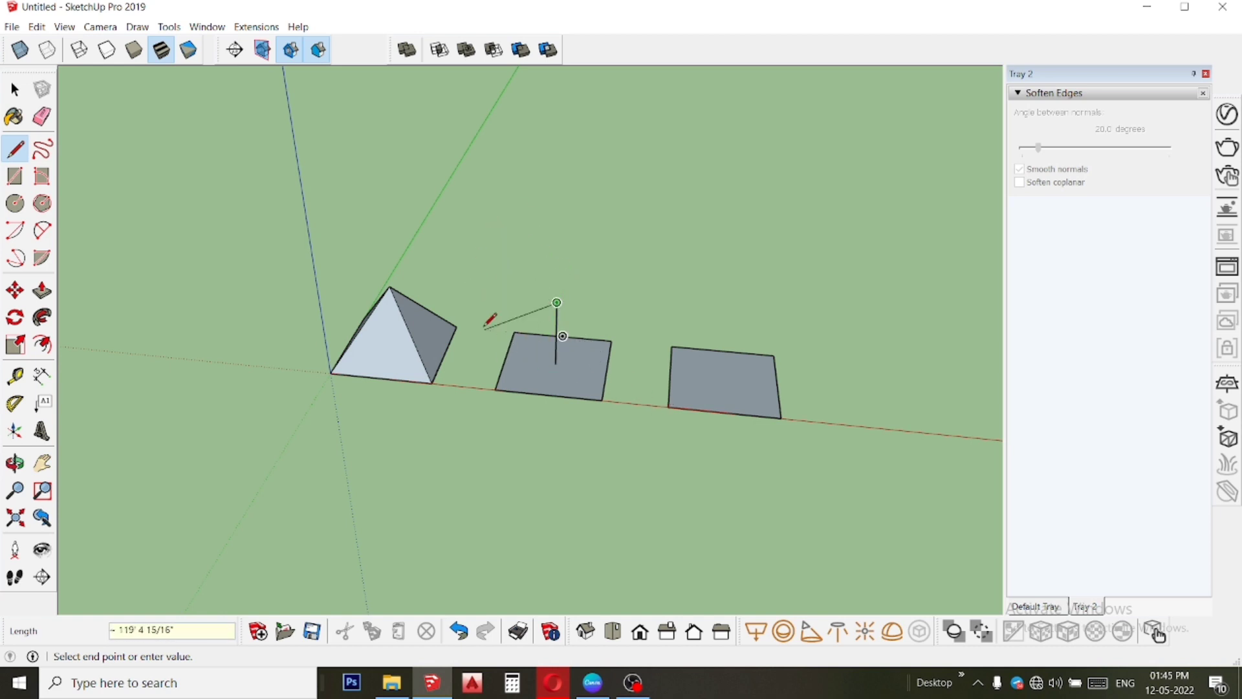
left_click(515, 331)
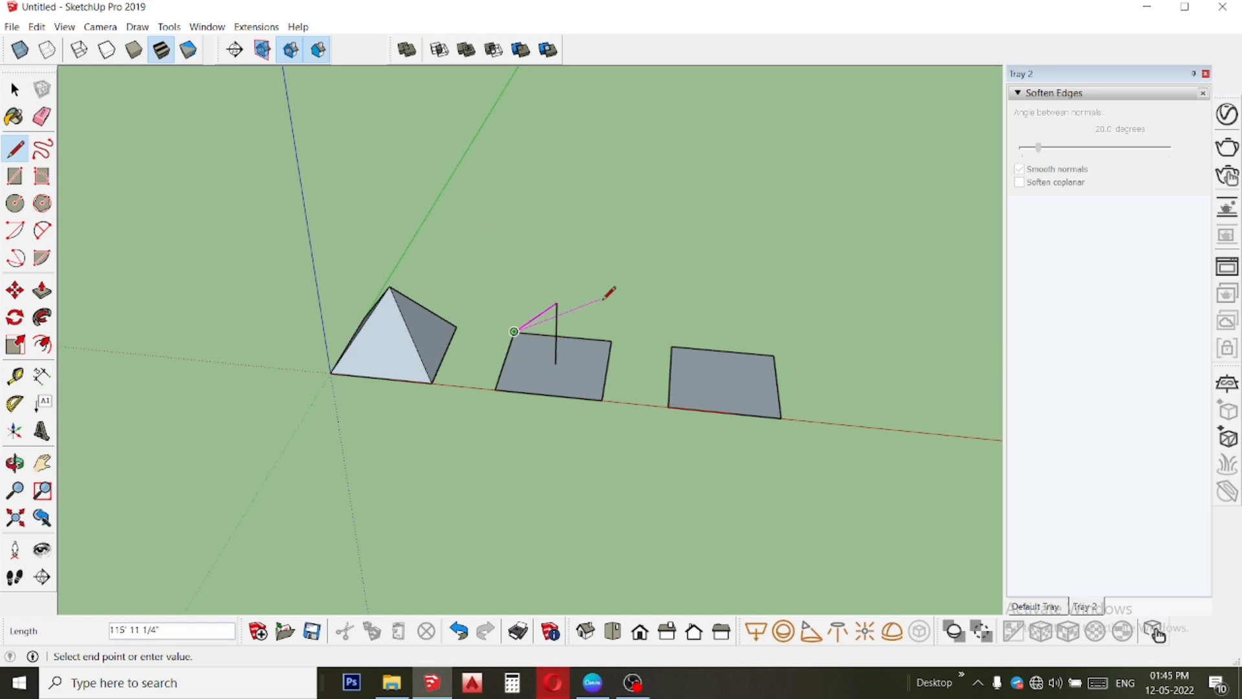
key("Escape")
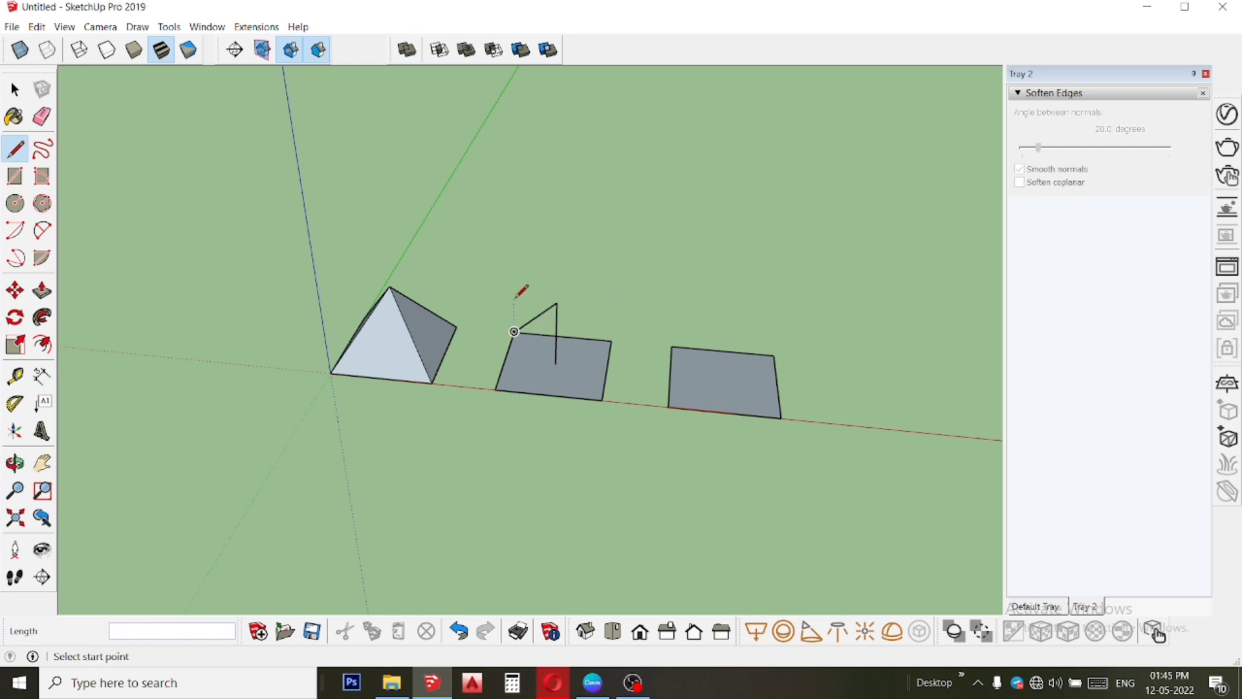
Step: Connect the 70' peak to the back-right, front-right and front-left corners of the middle square
left_click(557, 302)
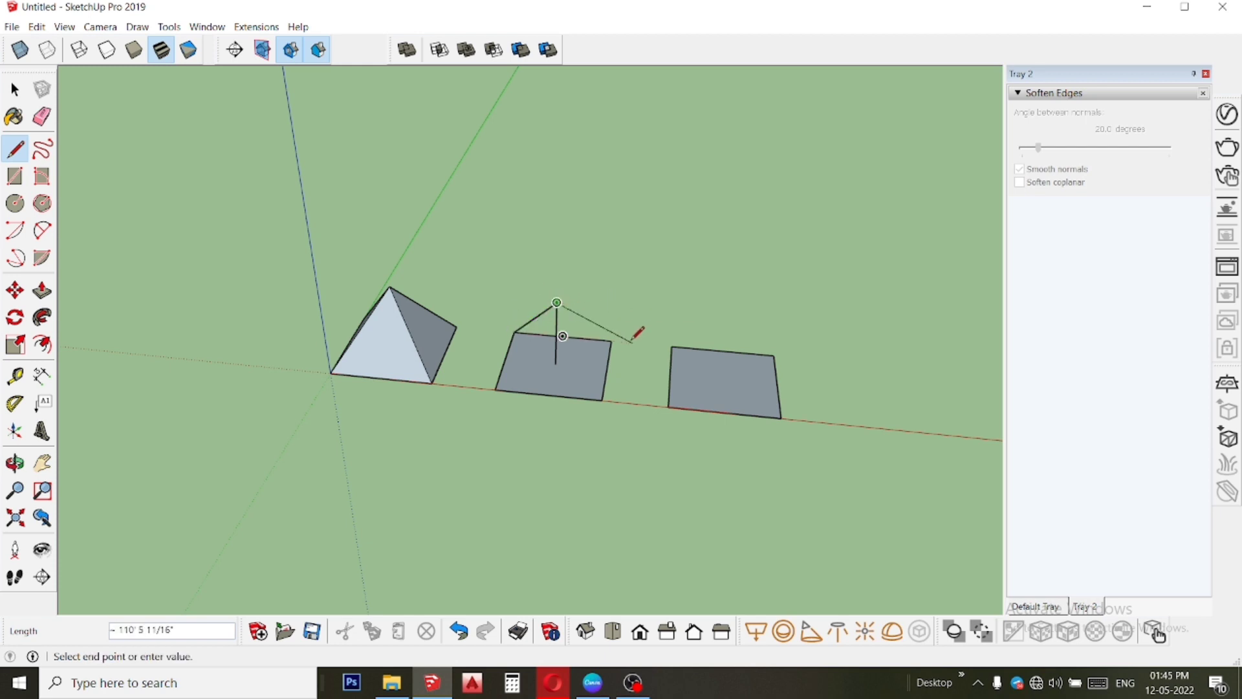
left_click(611, 339)
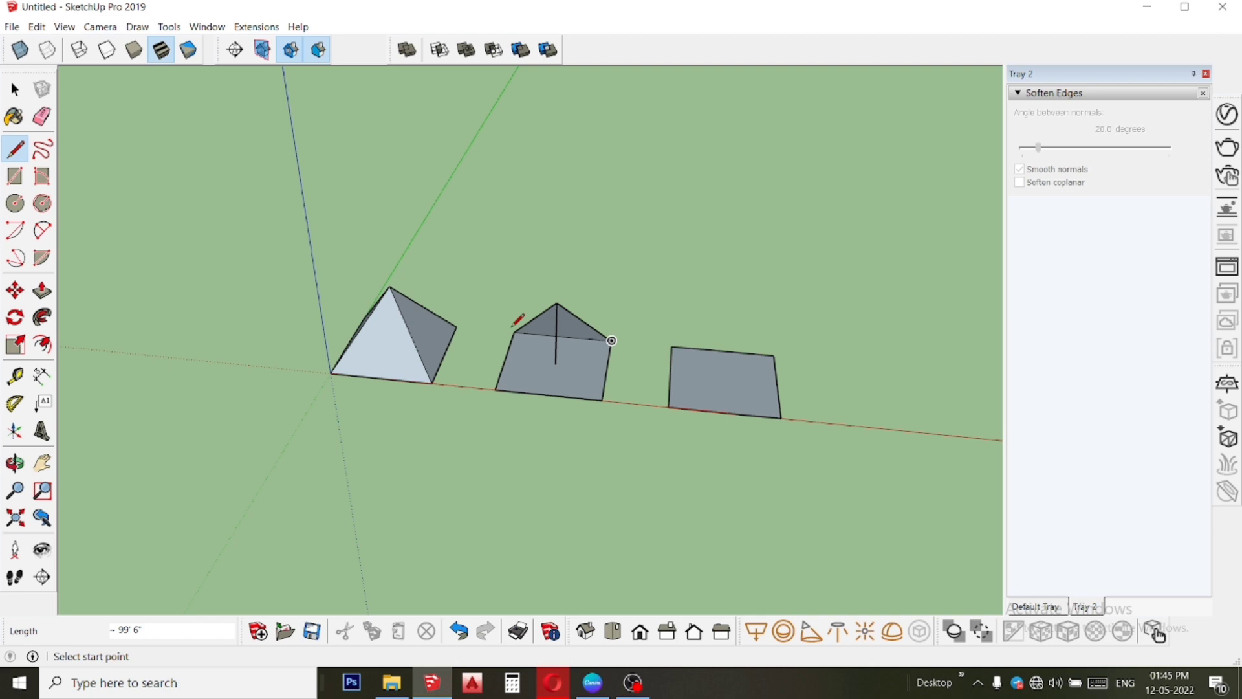
left_click(557, 302)
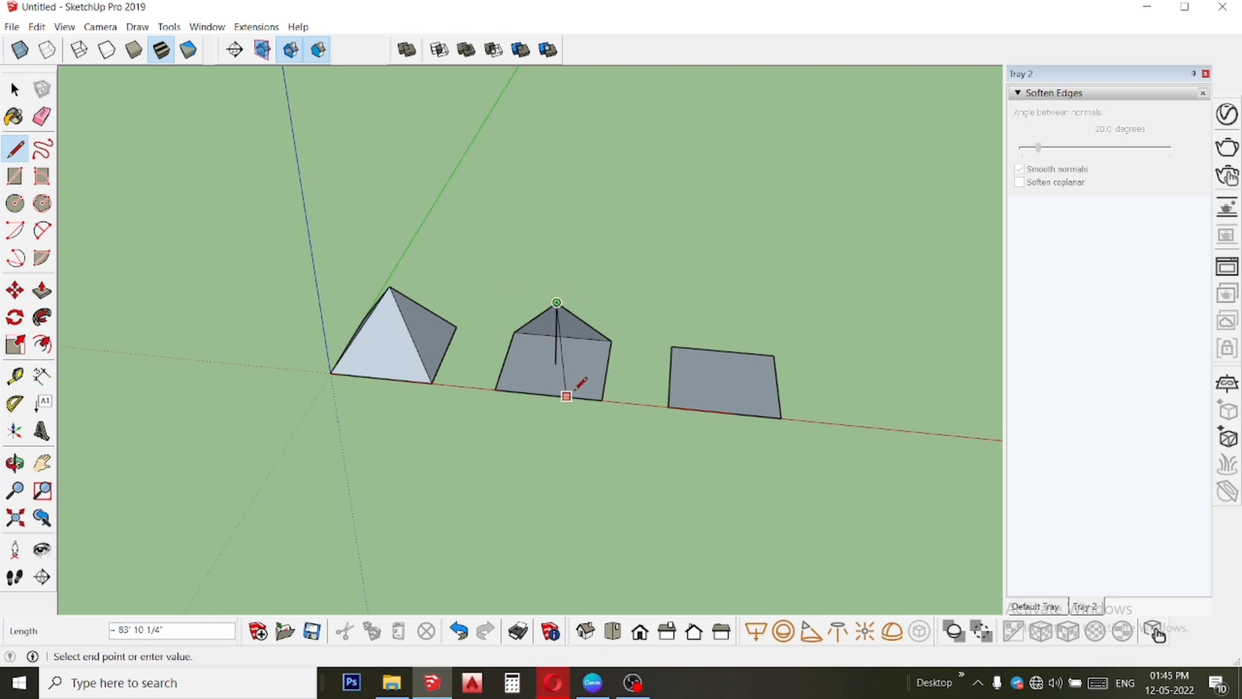
left_click(603, 391)
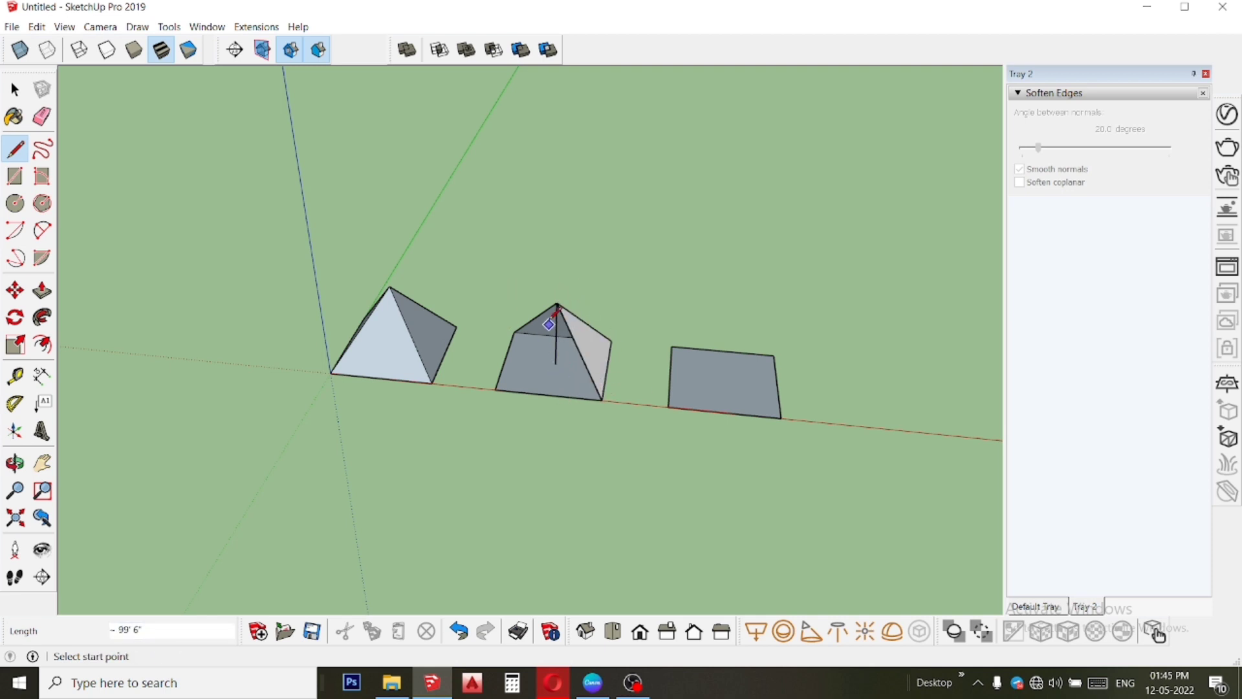
left_click(557, 302)
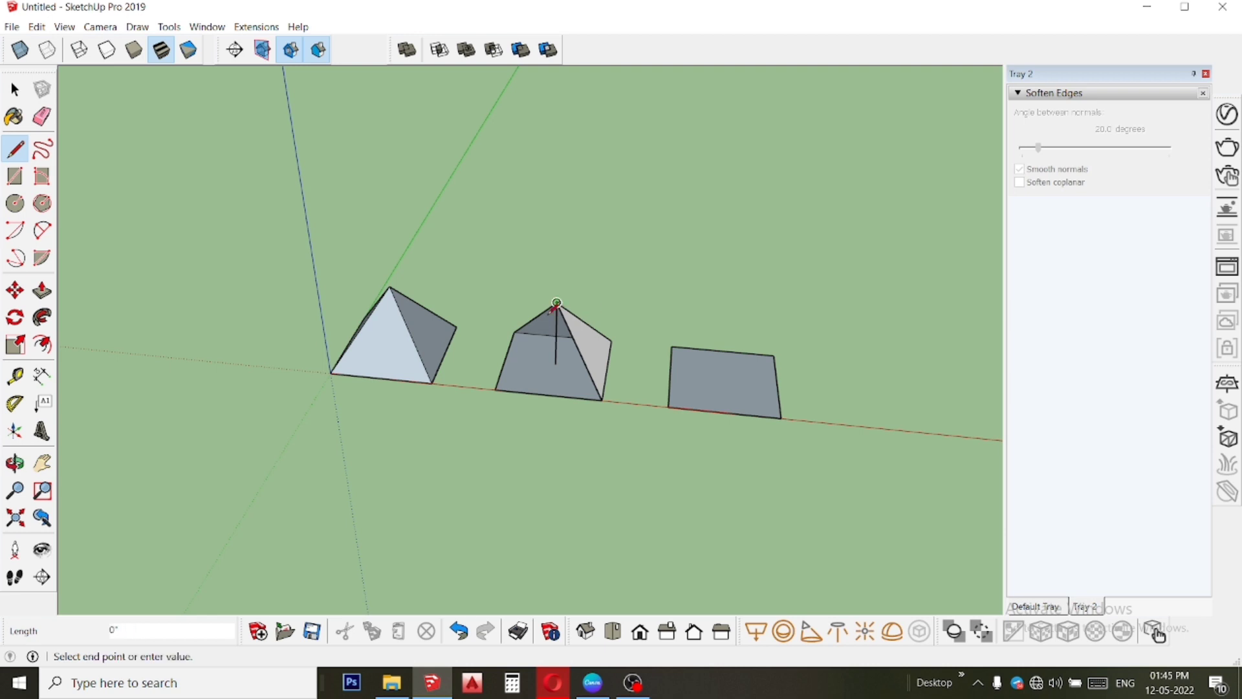
left_click(496, 389)
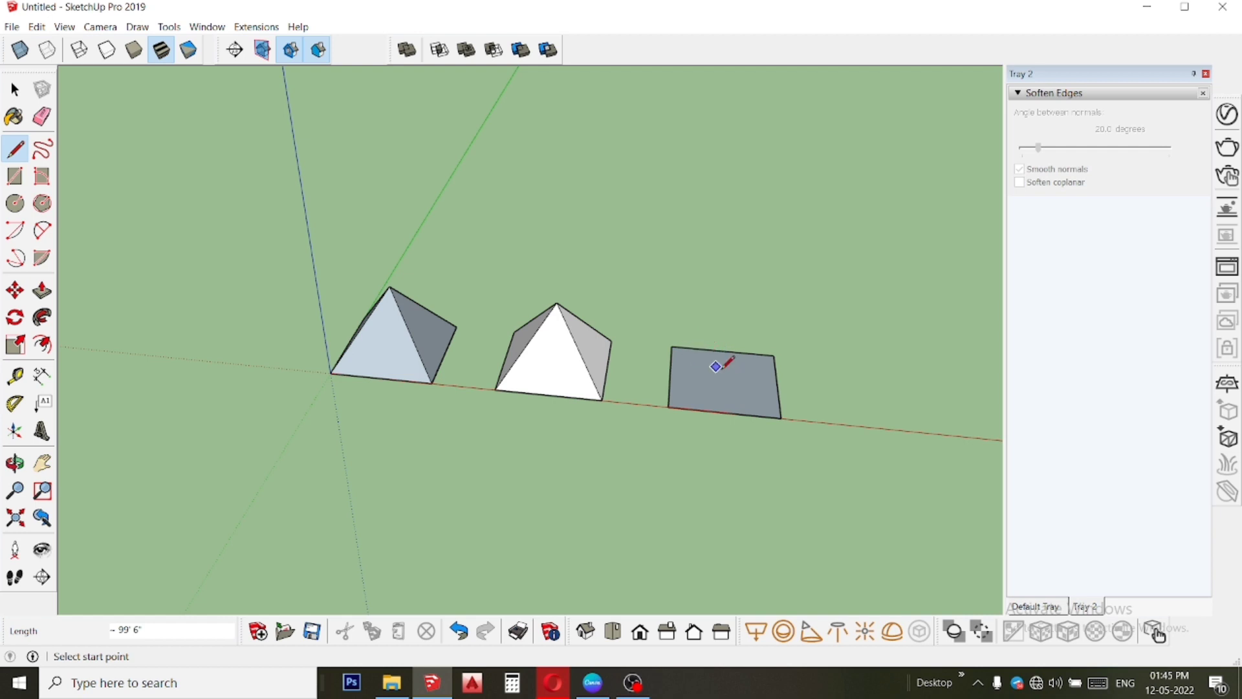
Step: Draw a diagonal across the third square and raise a 70' vertical edge from its midpoint
left_click(672, 345)
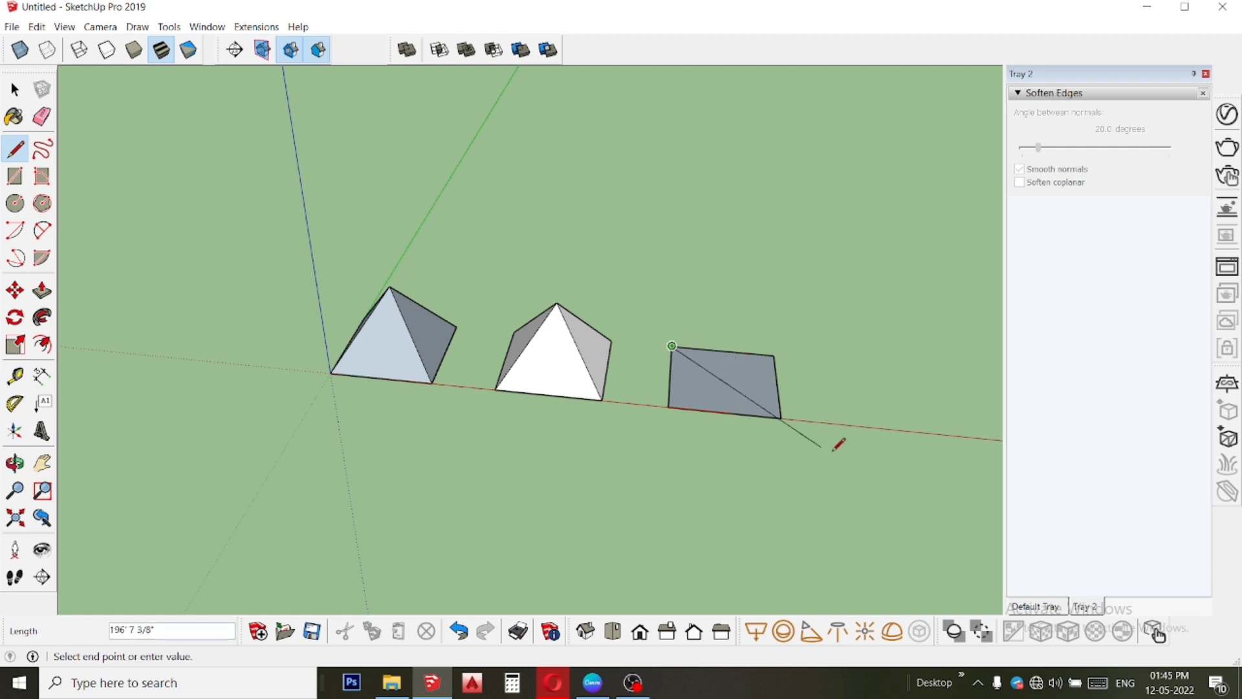
left_click(782, 418)
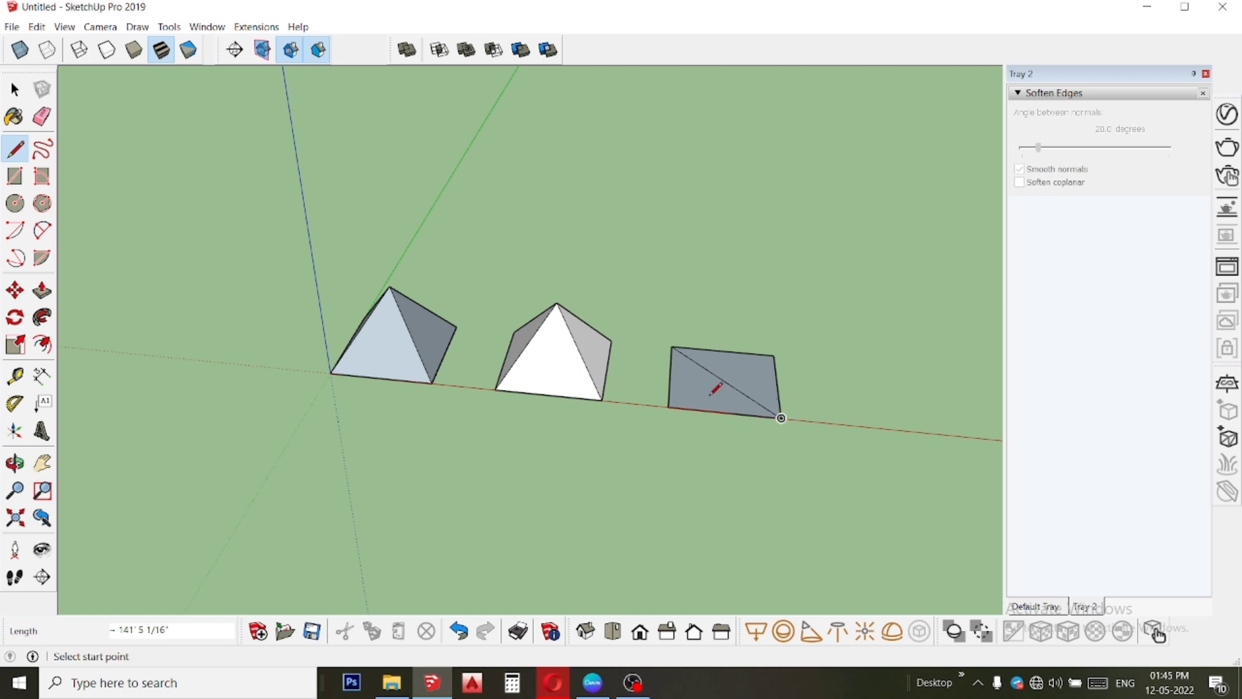
left_click(725, 381)
type("70'")
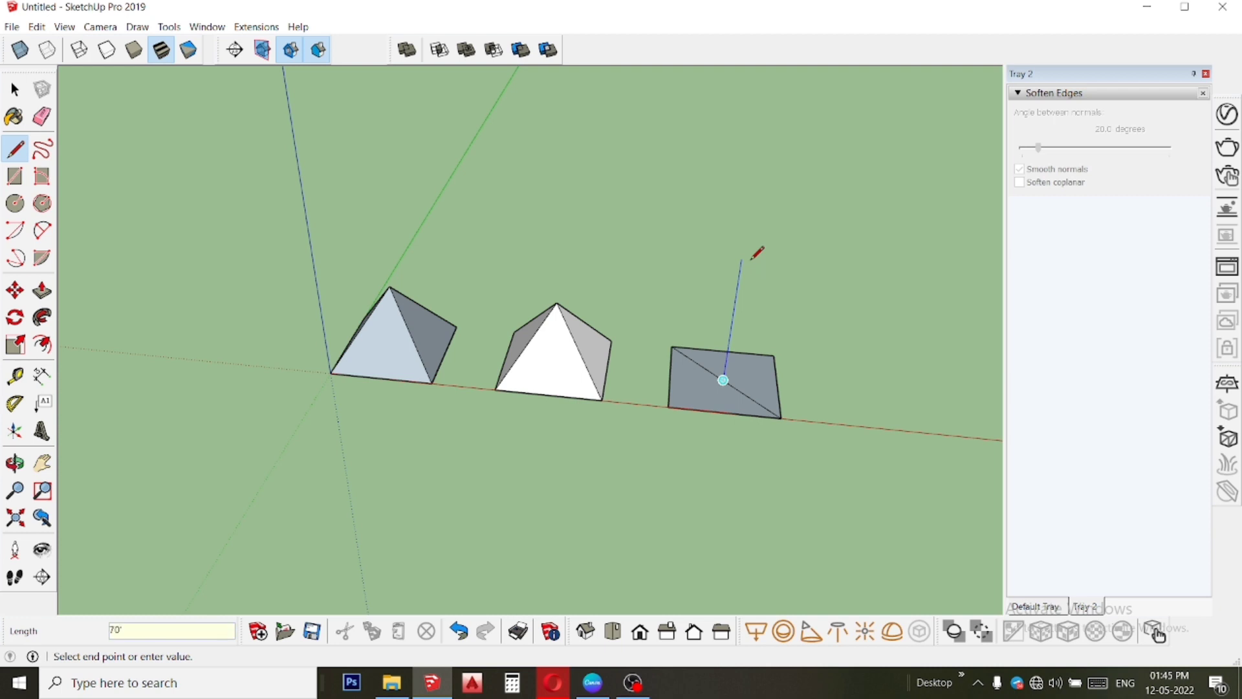
key("Return")
Step: Erase both halves of the third square's diagonal, leaving the upright edge
left_click(42, 117)
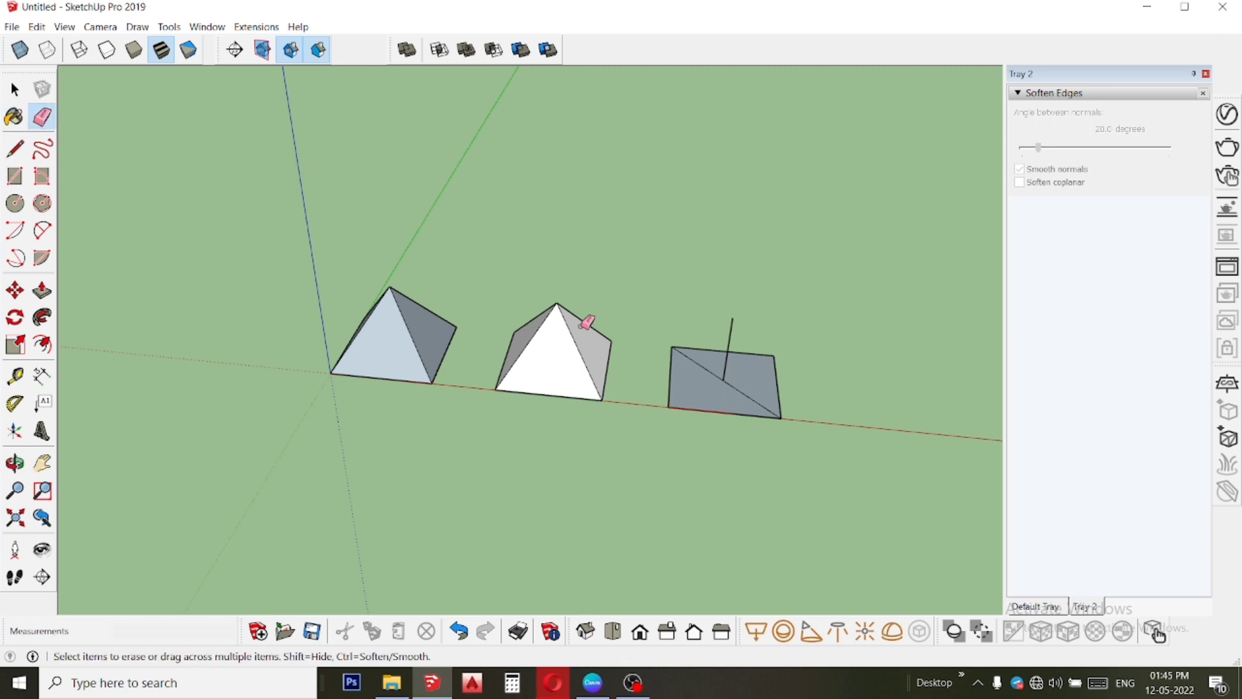
left_click(699, 361)
left_click(738, 384)
left_click(15, 148)
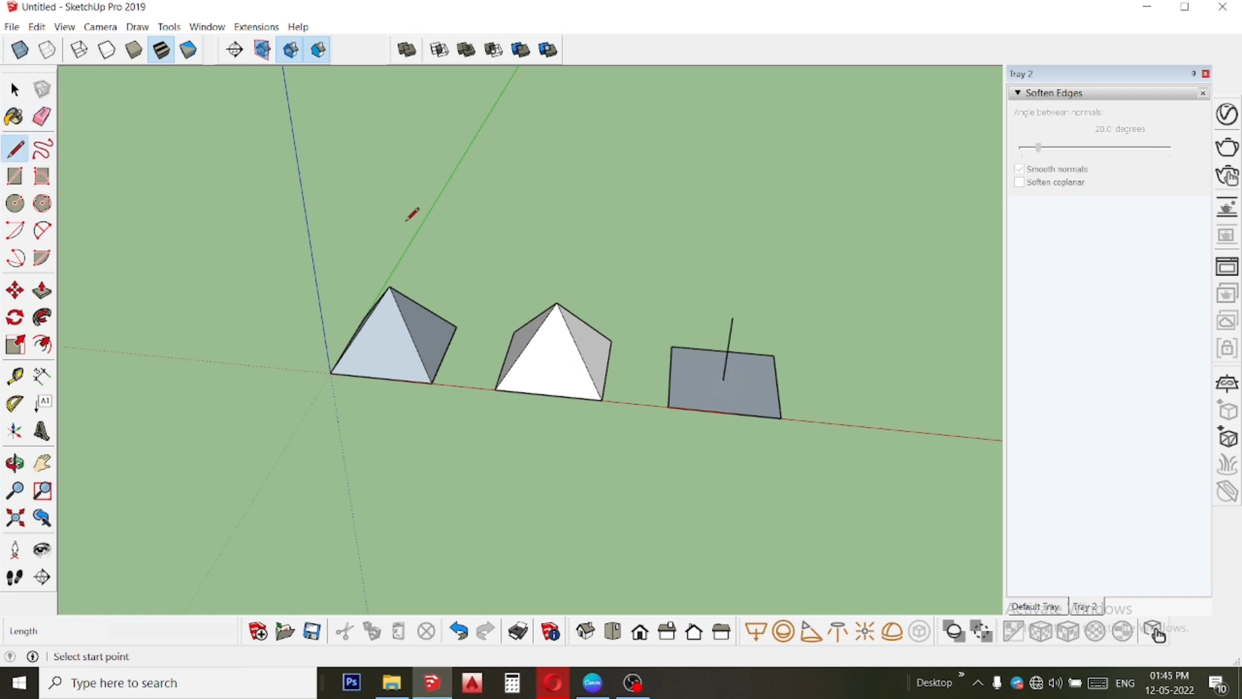
Step: Draw edges from the 70' peak to the third square's back-left and back-right corners
left_click(733, 317)
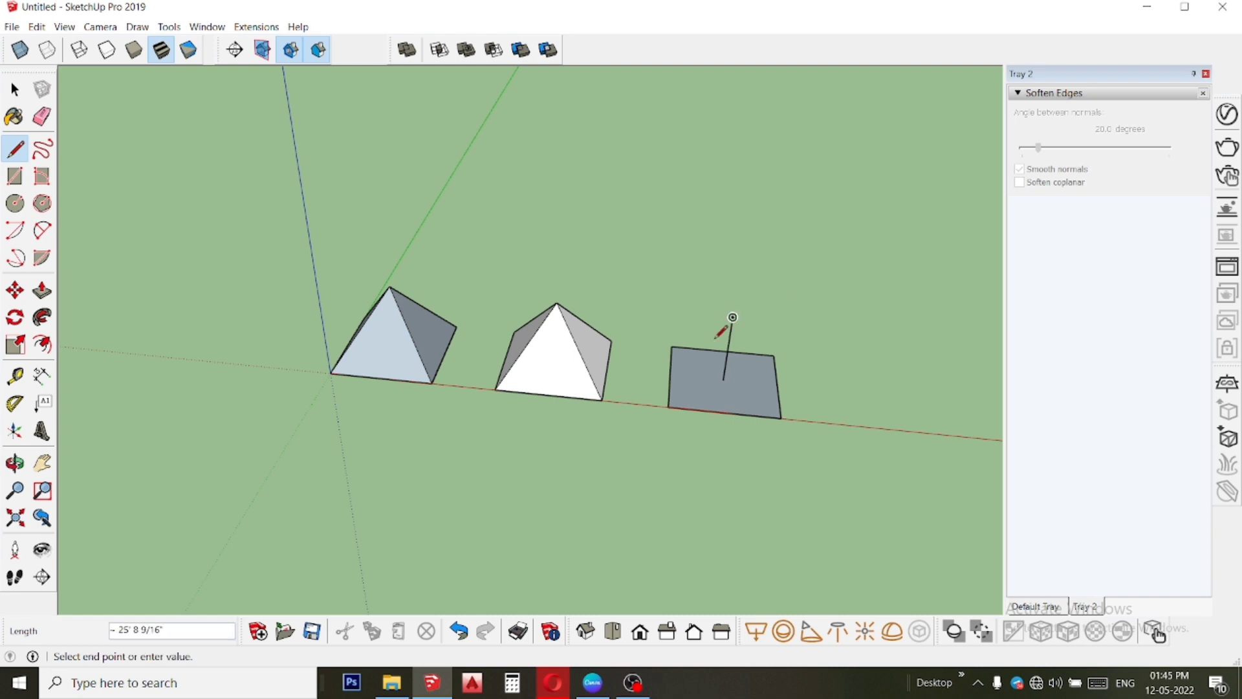
left_click(672, 346)
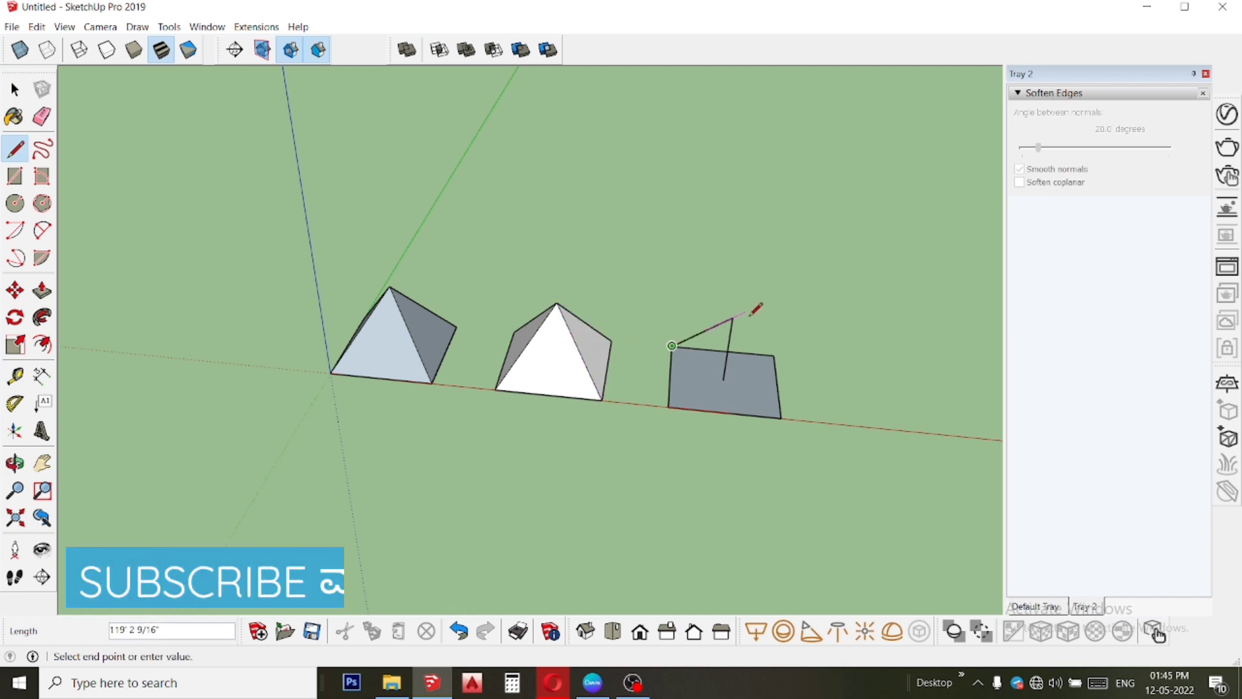
key("Escape")
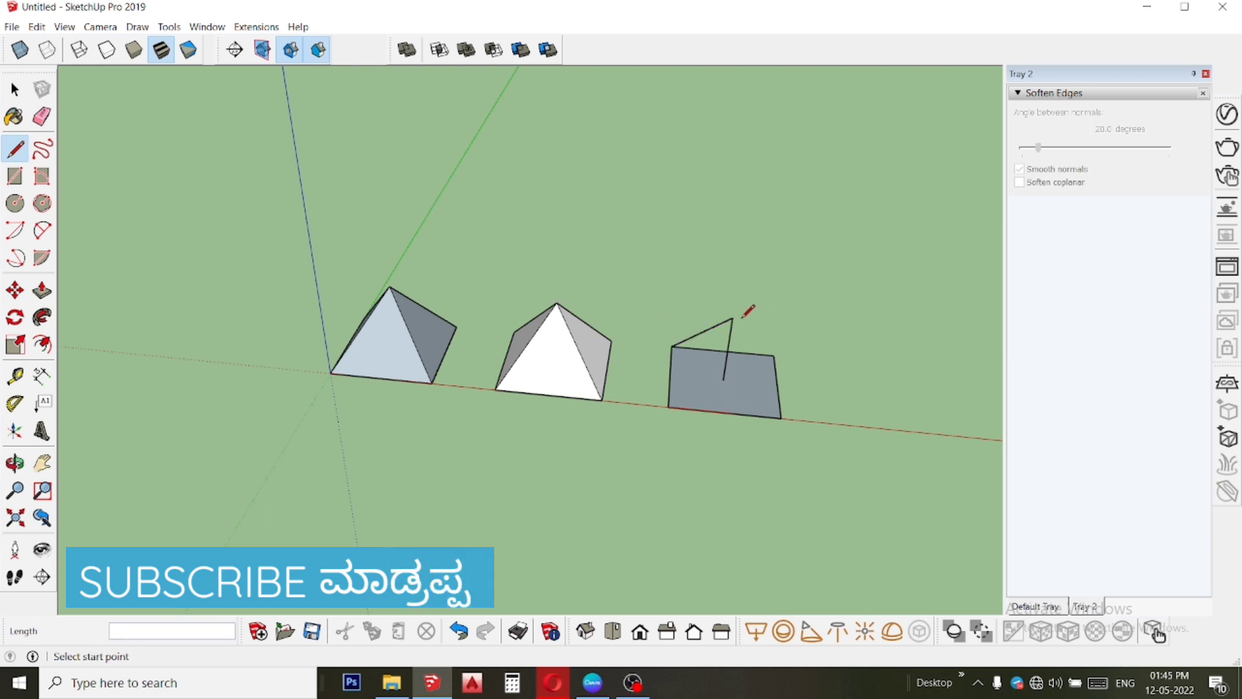
left_click(733, 317)
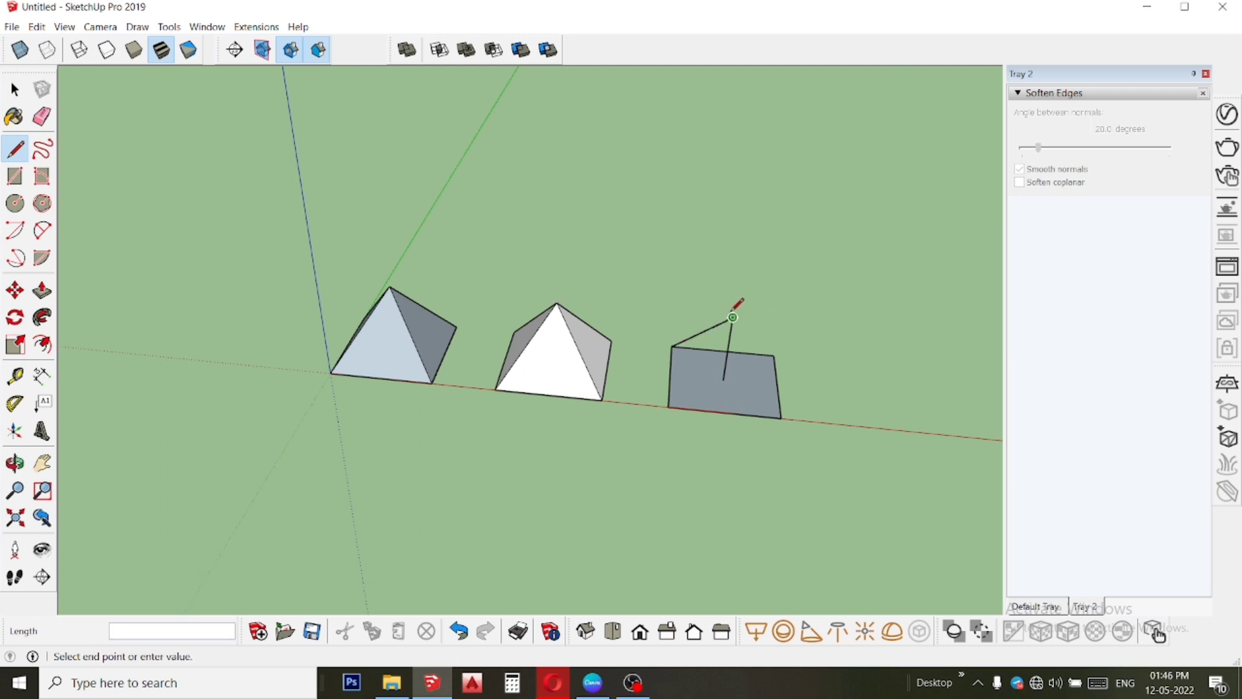
left_click(774, 355)
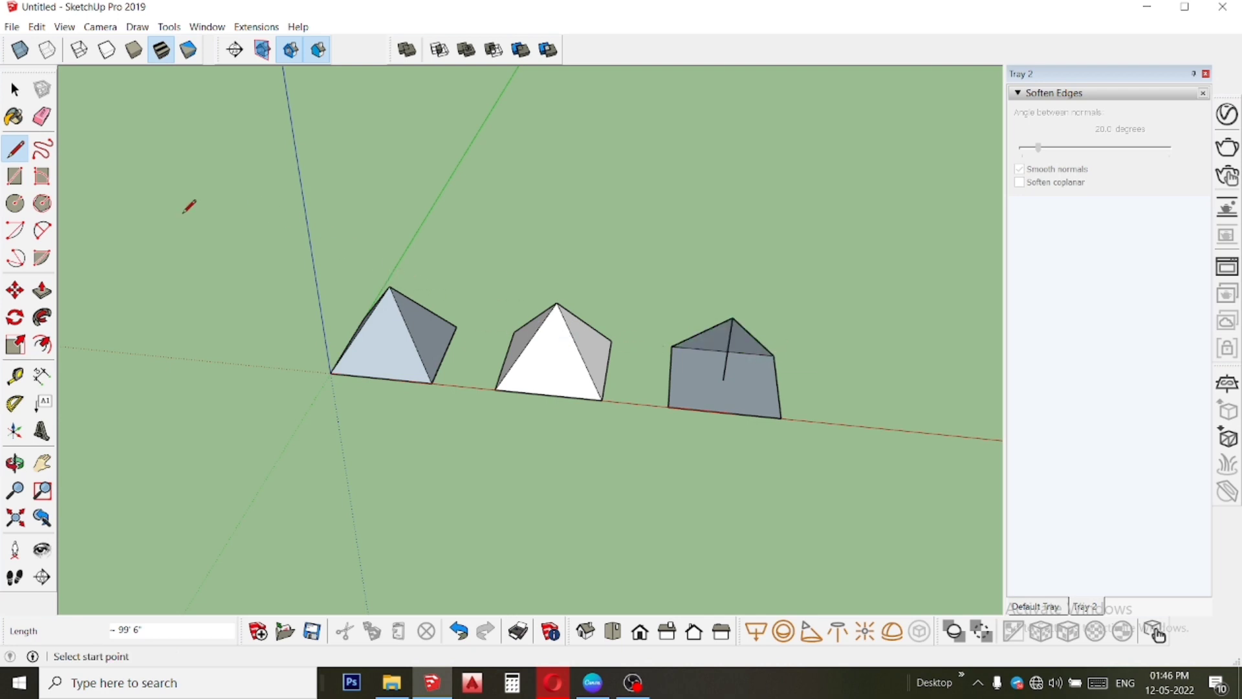
Step: Rotate the sloped triangle 90° about its base edge and array it with *3 to complete the pyramid
key("space")
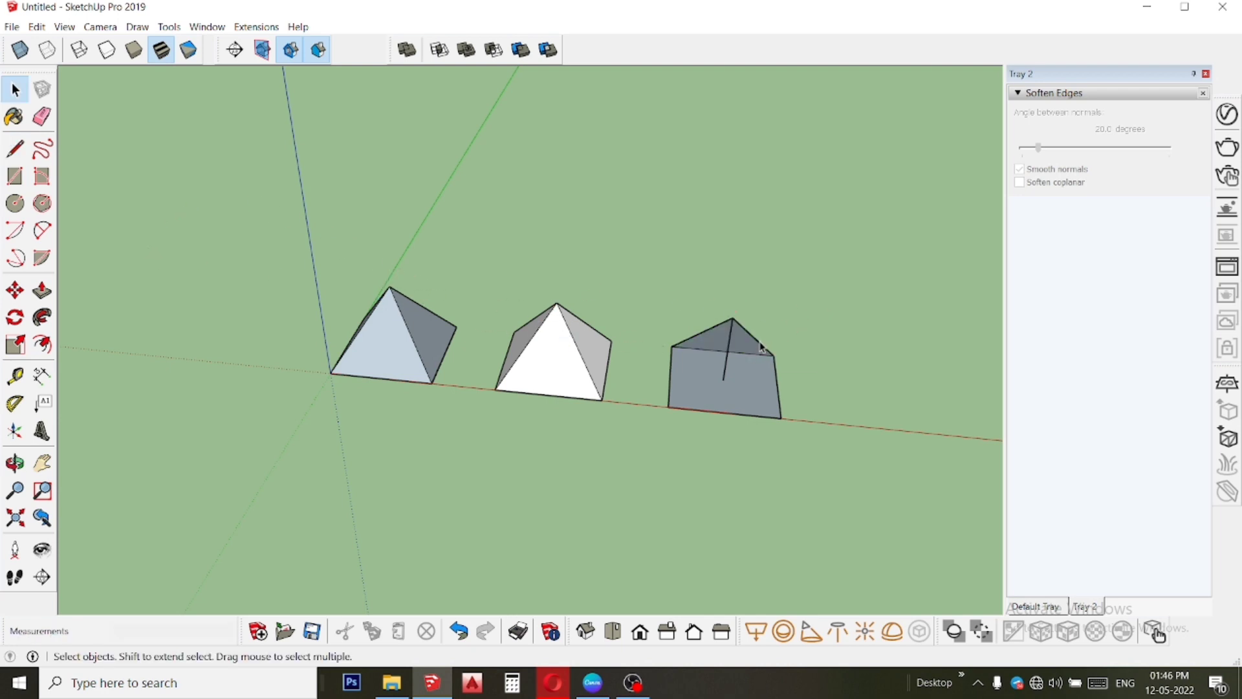
left_click(742, 349)
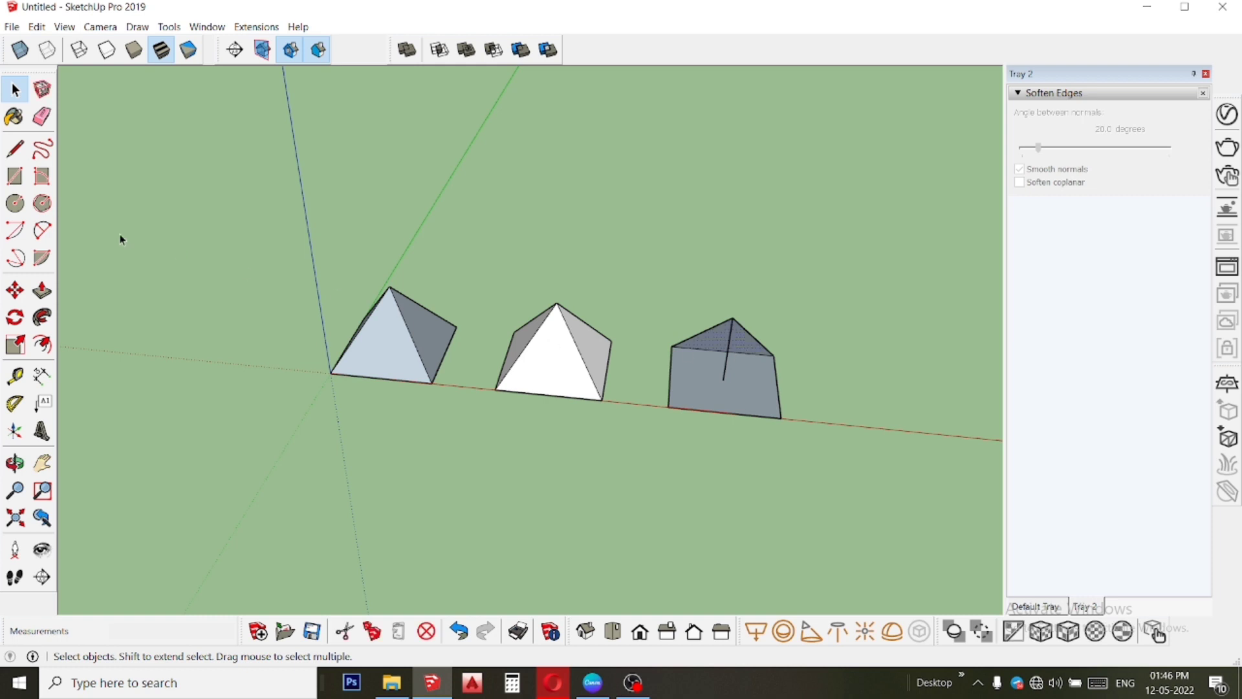
left_click(15, 317)
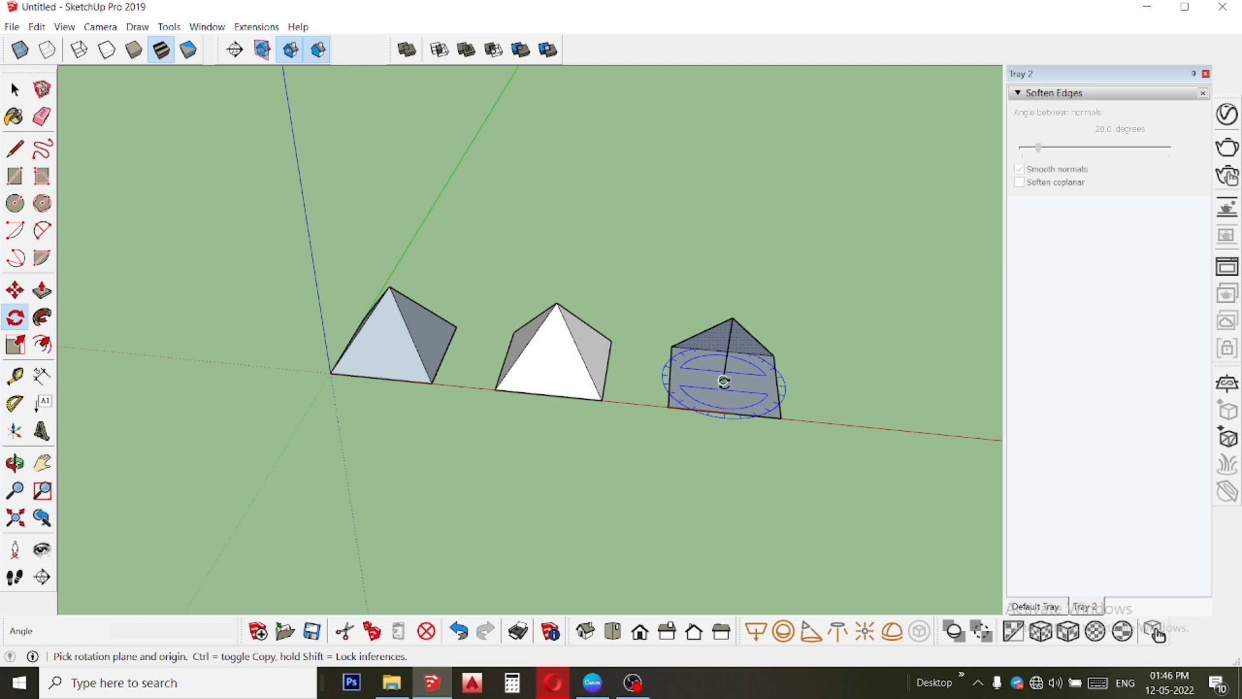
left_click(724, 381)
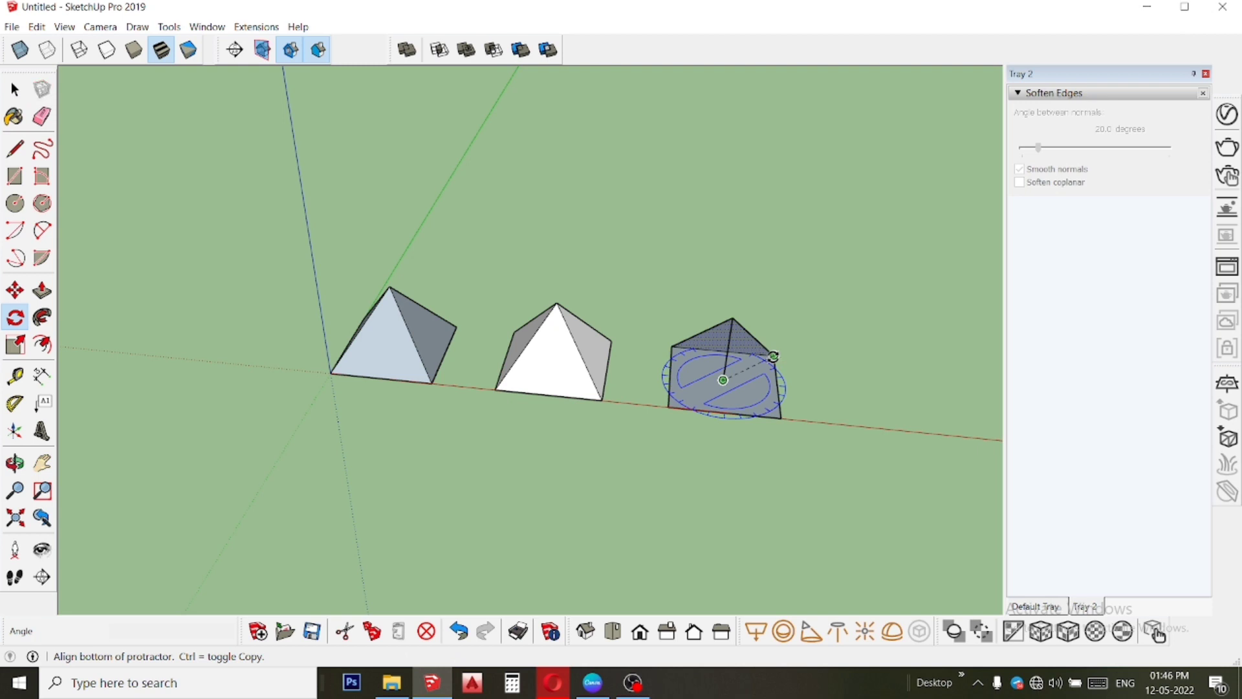
left_click(774, 357)
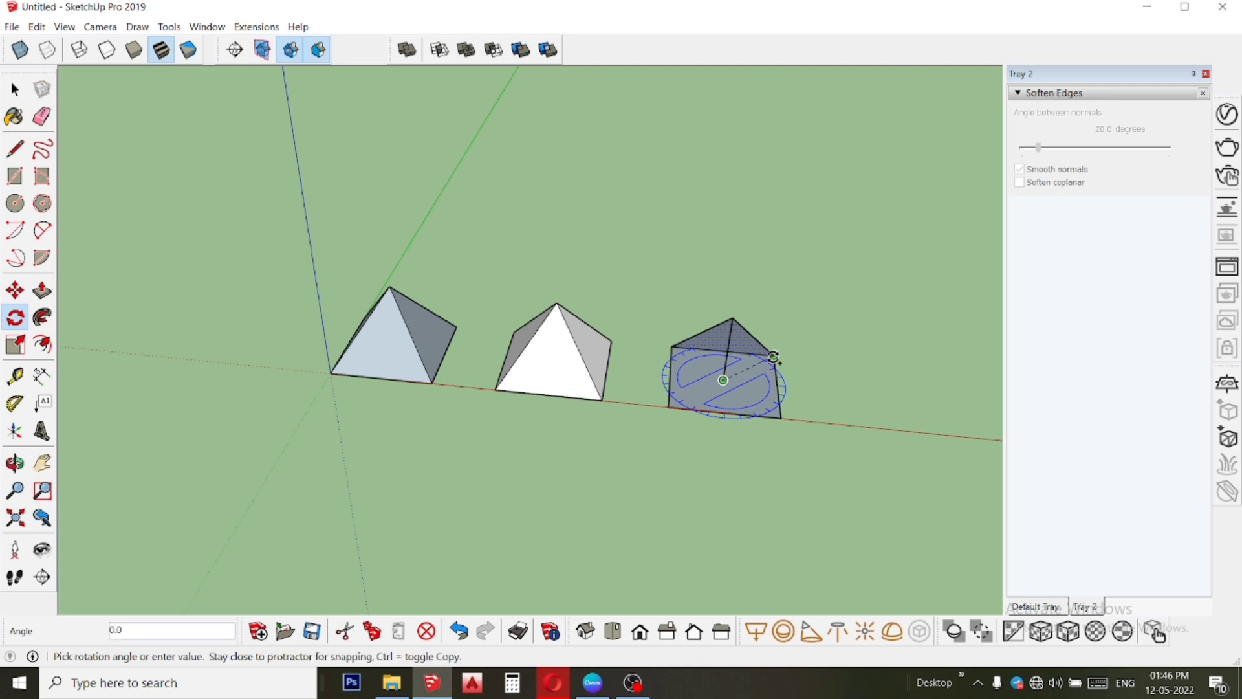
left_click(783, 418)
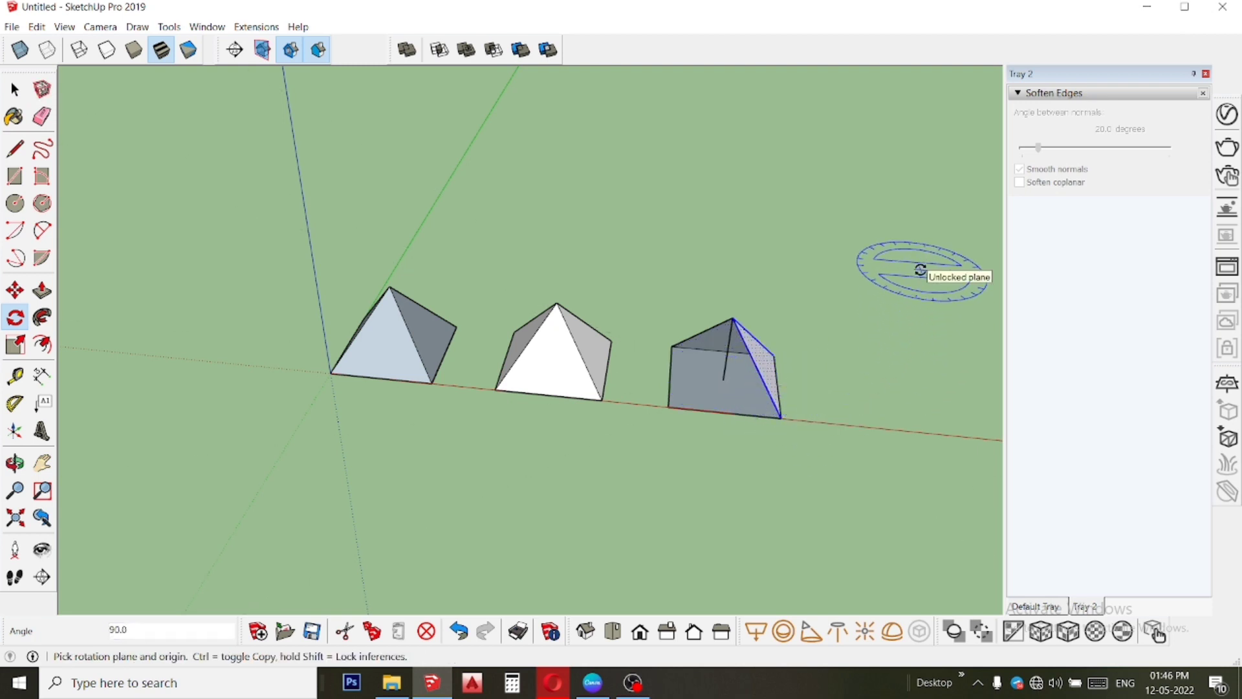
type("*")
key("Return")
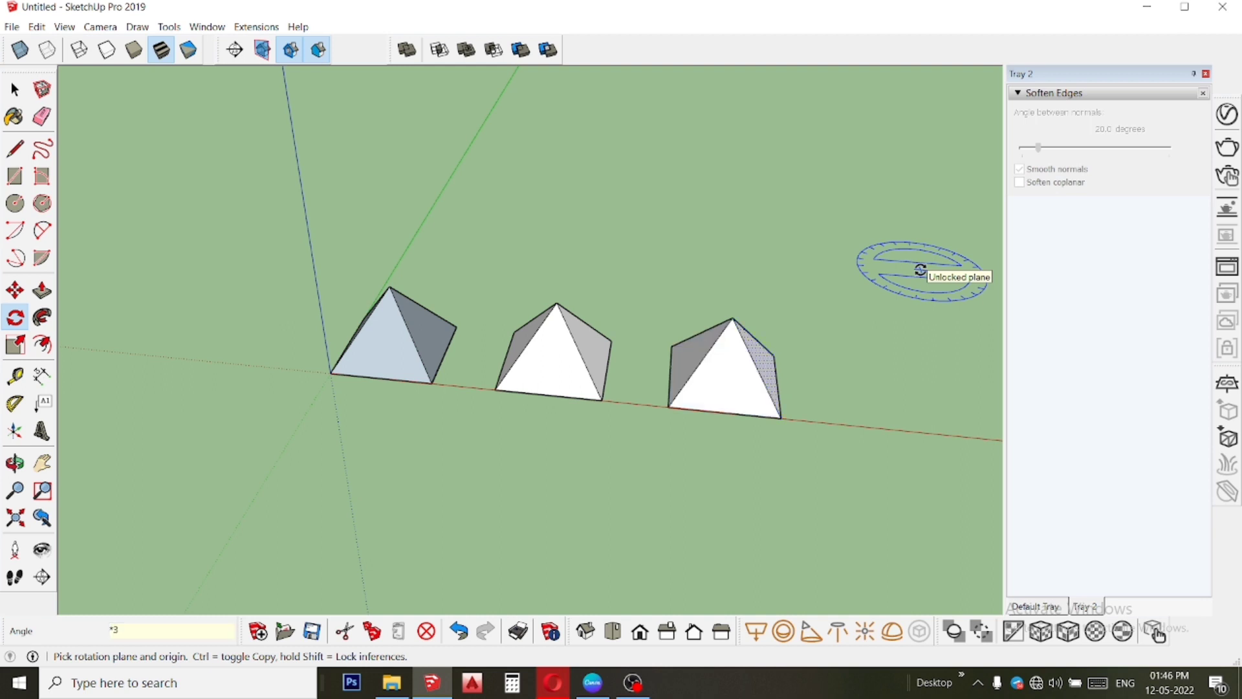
key("space")
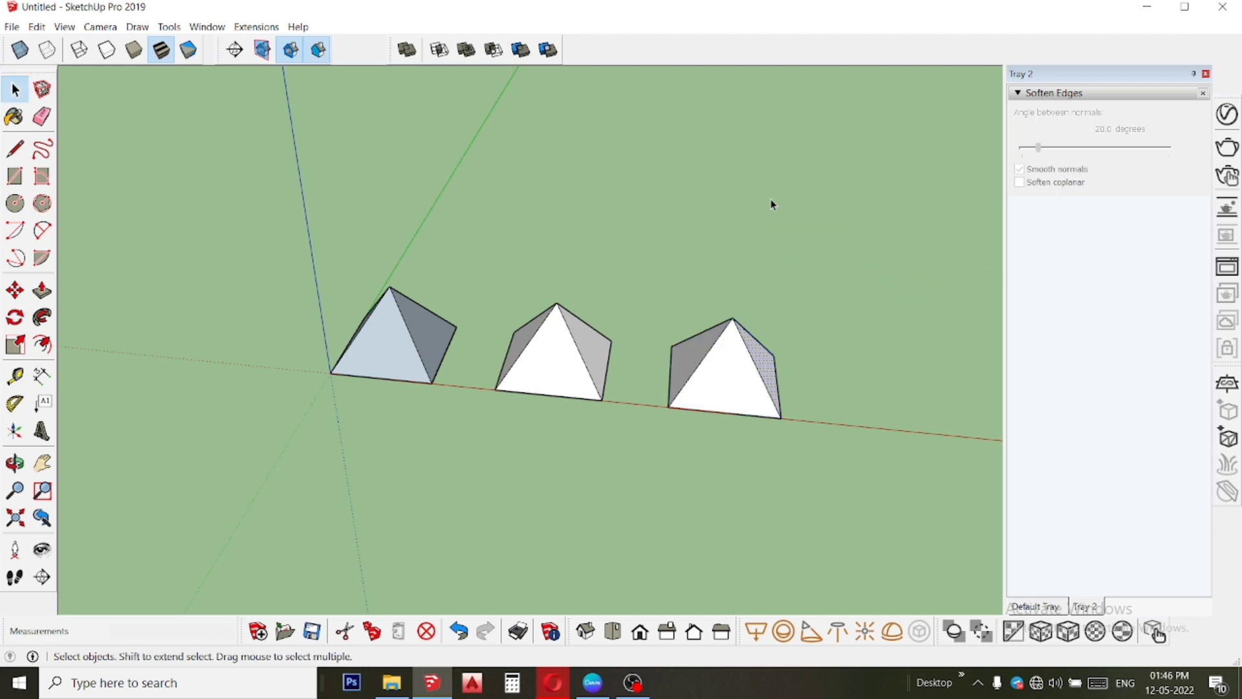
Step: Orbit to a front view of the three pyramids and start the 3D Text tool
key("o")
mouse_move(748, 203)
left_mouse_down()
mouse_move(863, 177)
mouse_move(763, 264)
mouse_move(789, 224)
mouse_move(823, 216)
mouse_move(805, 245)
left_mouse_up()
key("space")
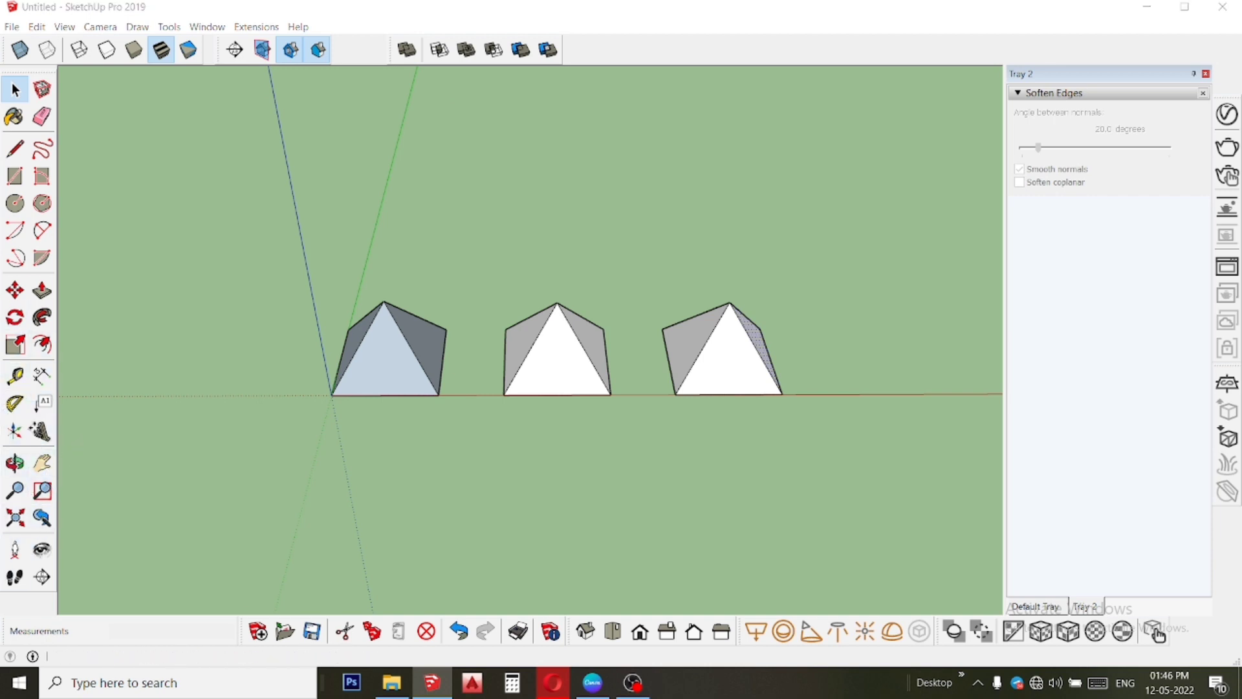
left_click(42, 402)
type("3")
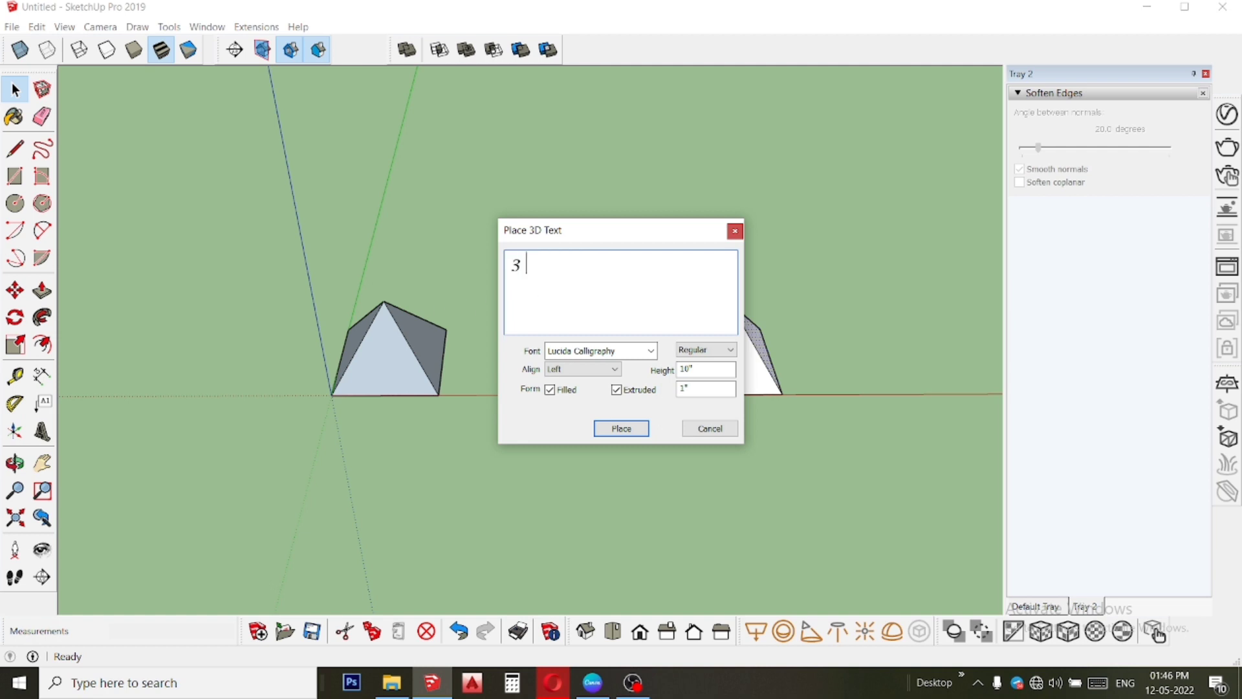
Step: Enter '3 METHOD' as the 3D text and create it
type("M")
type("ET")
type("HO")
type("D")
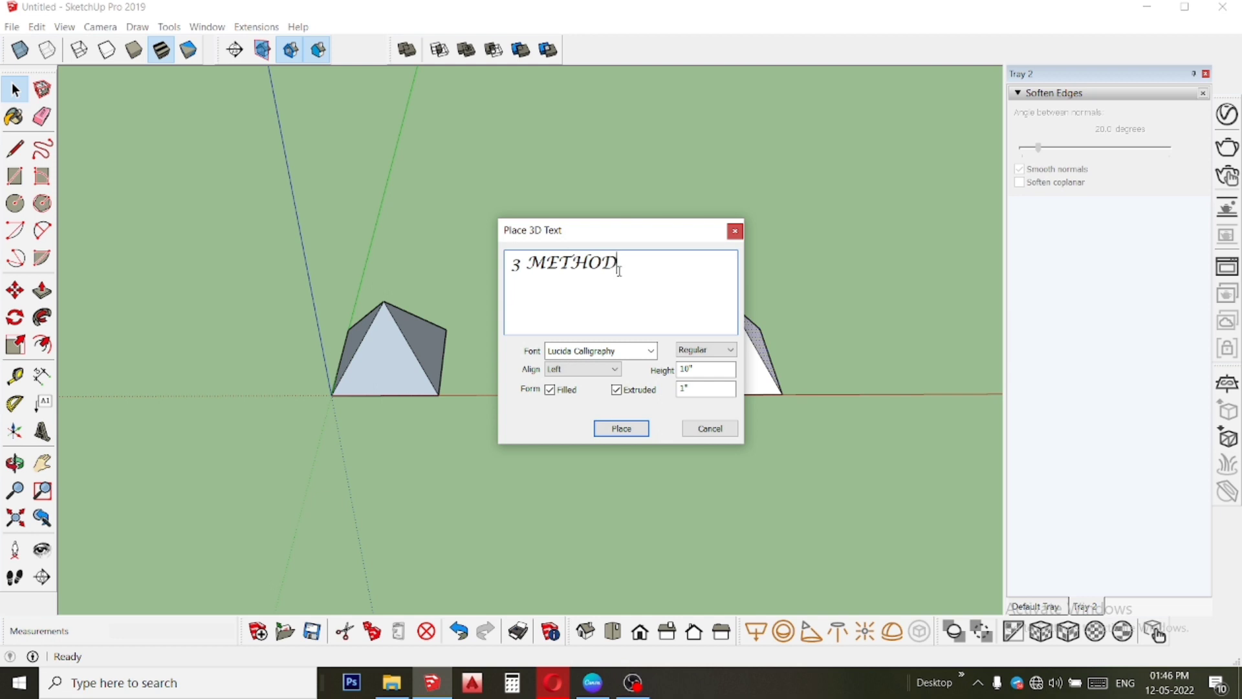
left_click(614, 430)
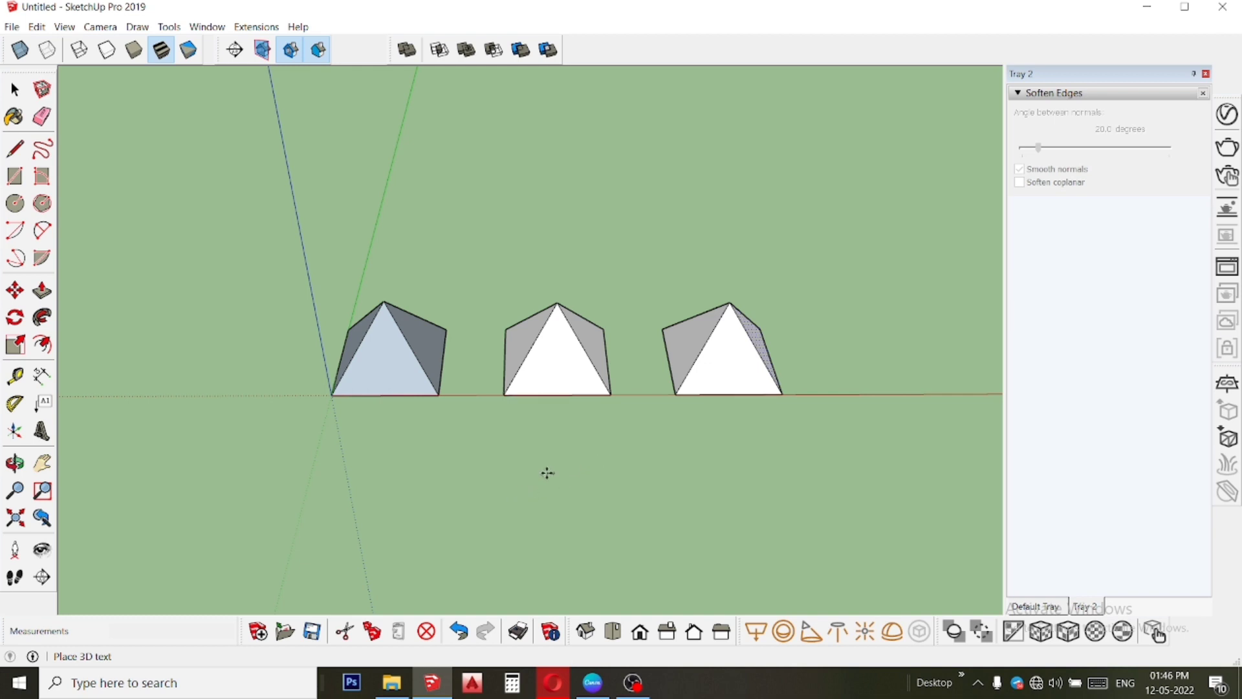
Step: Move the '3 METHOD' text into position below the row of pyramids
key("m")
scroll(527, 467, "up", 2)
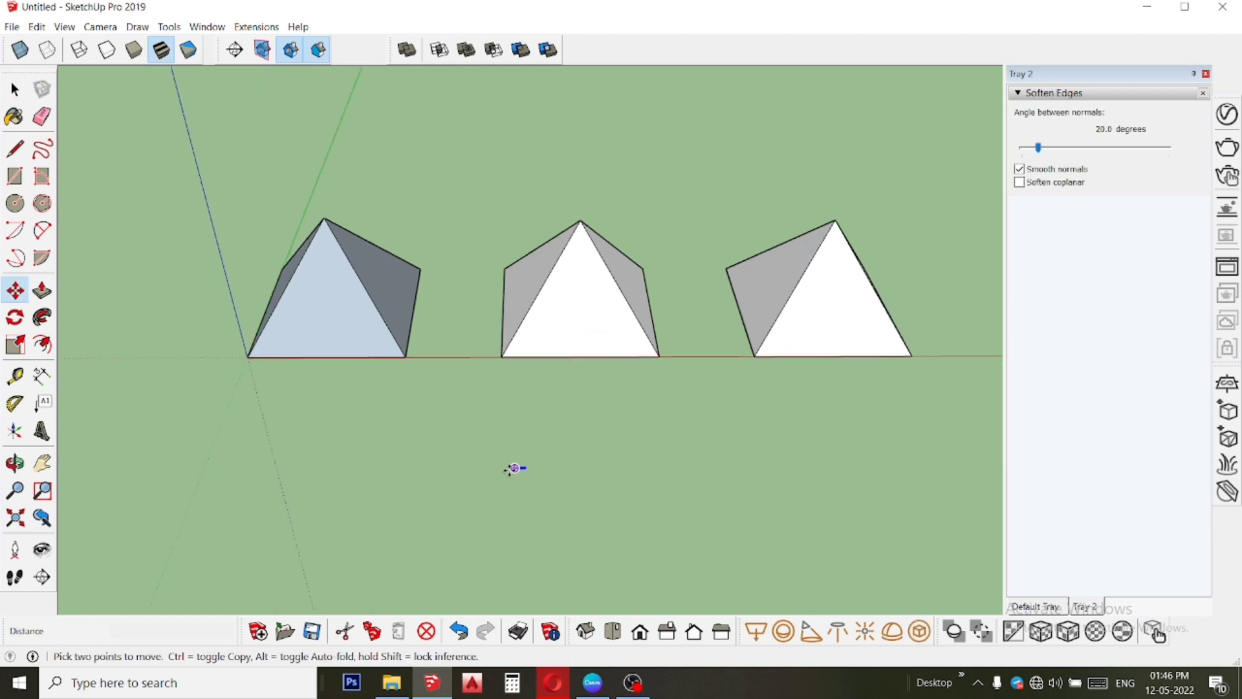
scroll(527, 466, "up", 2)
scroll(534, 462, "up", 2)
scroll(511, 525, "up", 2)
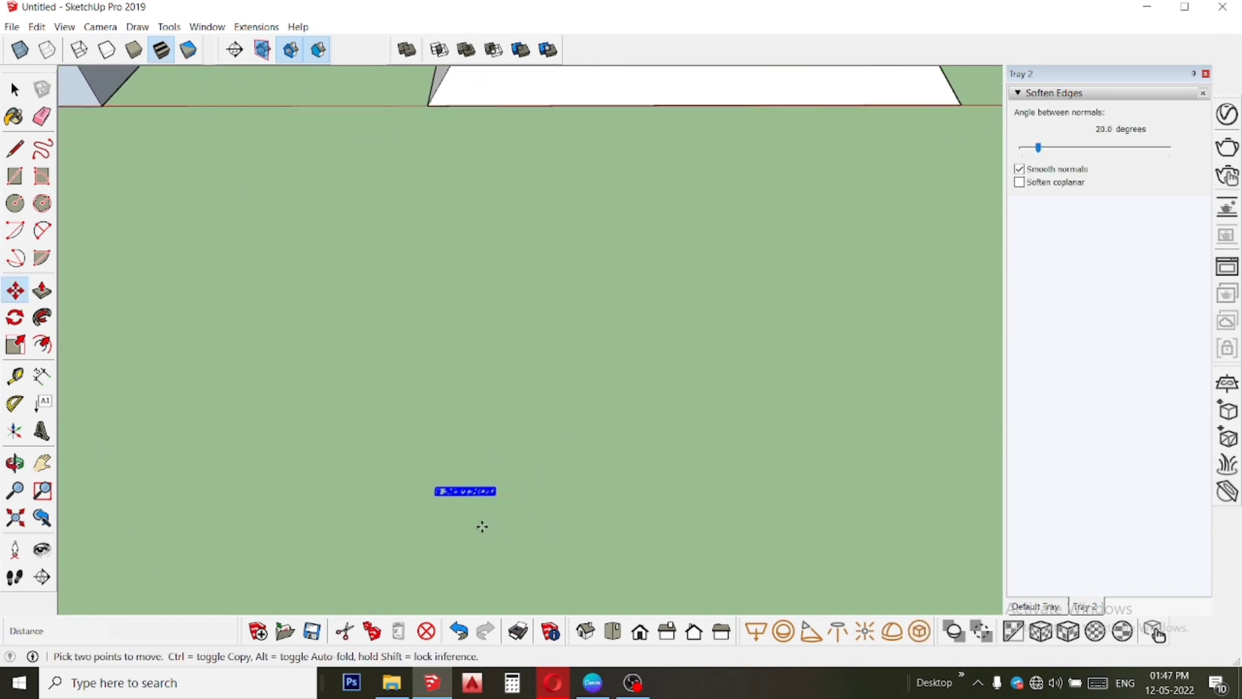
scroll(453, 505, "up", 2)
scroll(498, 482, "up", 2)
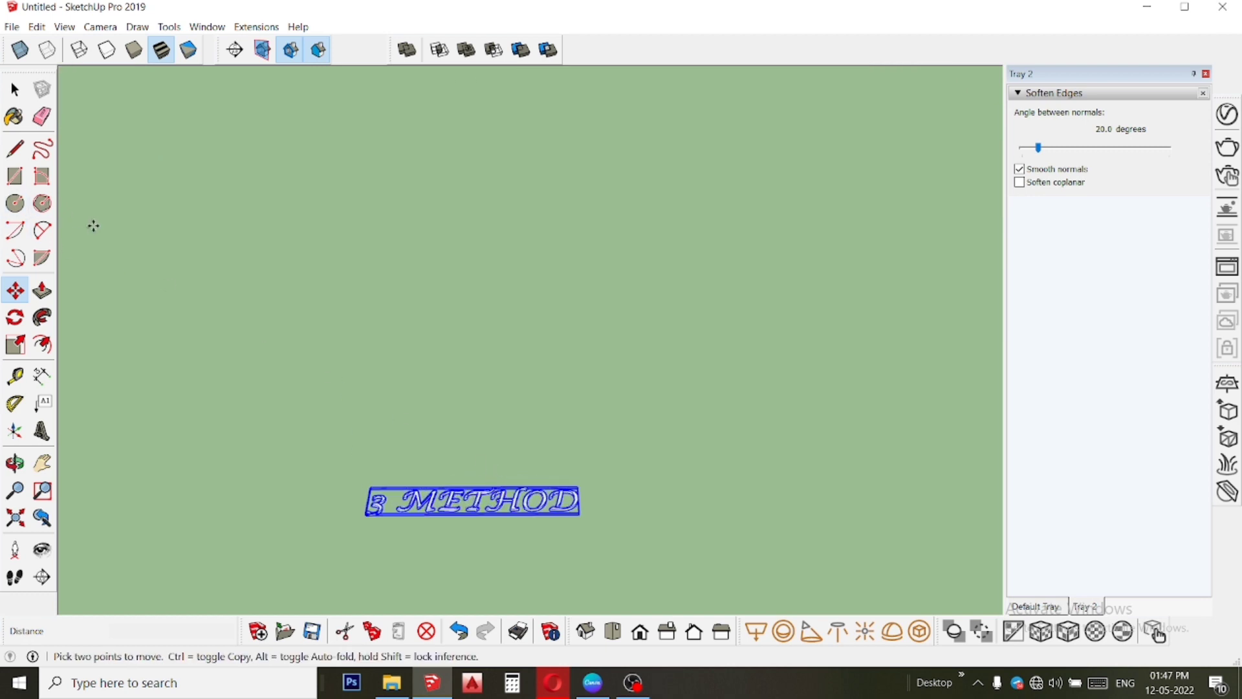
Step: Scale the text from a corner grip to span beneath the pyramids, then deselect it
left_click(16, 344)
scroll(602, 501, "up", 1)
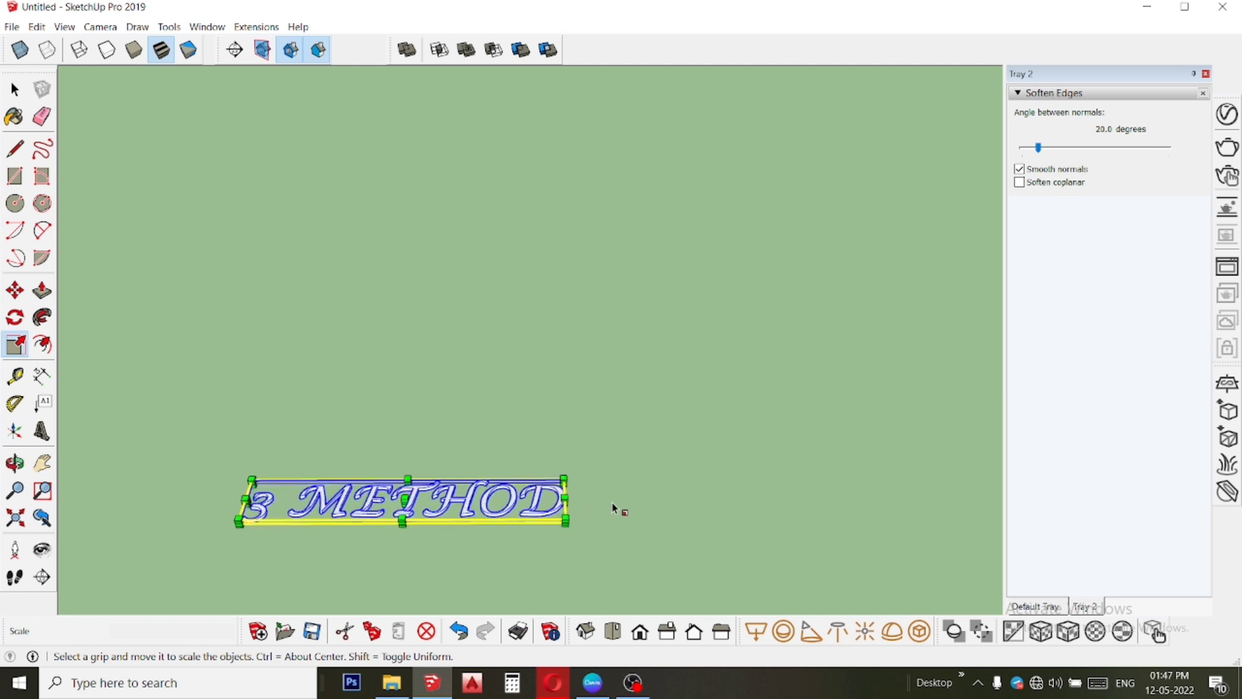
scroll(605, 506, "up", 2)
scroll(569, 488, "up", 2)
scroll(518, 466, "up", 2)
scroll(492, 452, "up", 1)
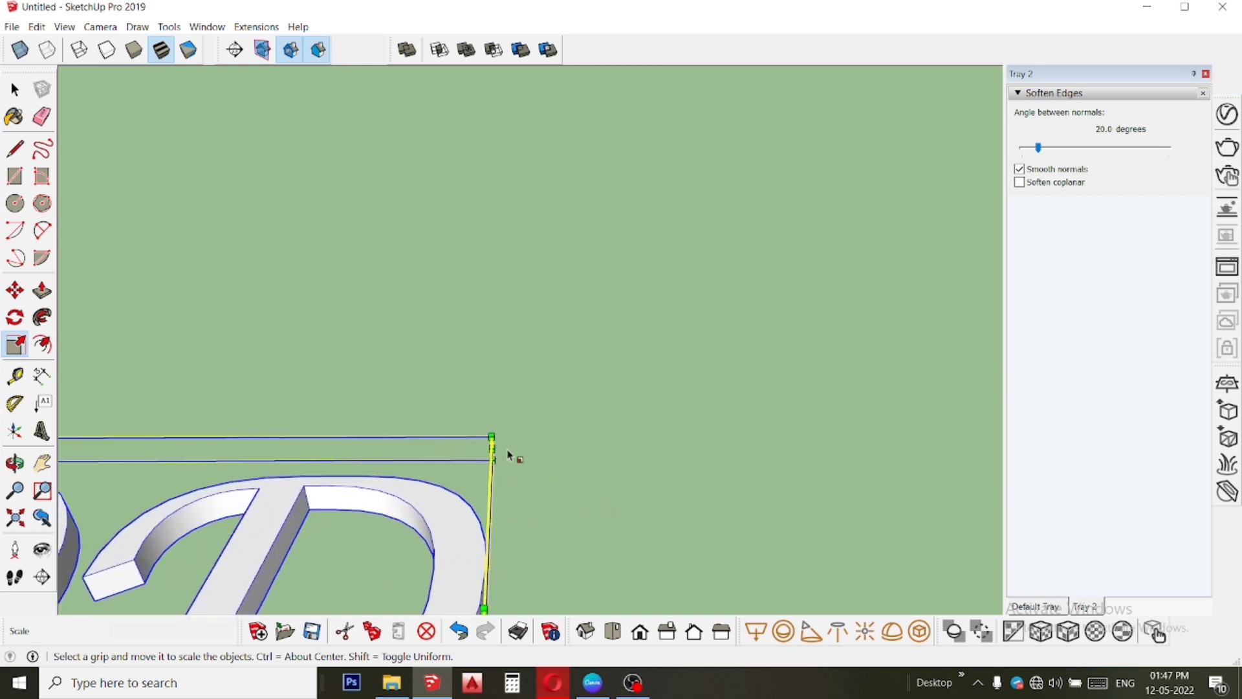
left_click(492, 448)
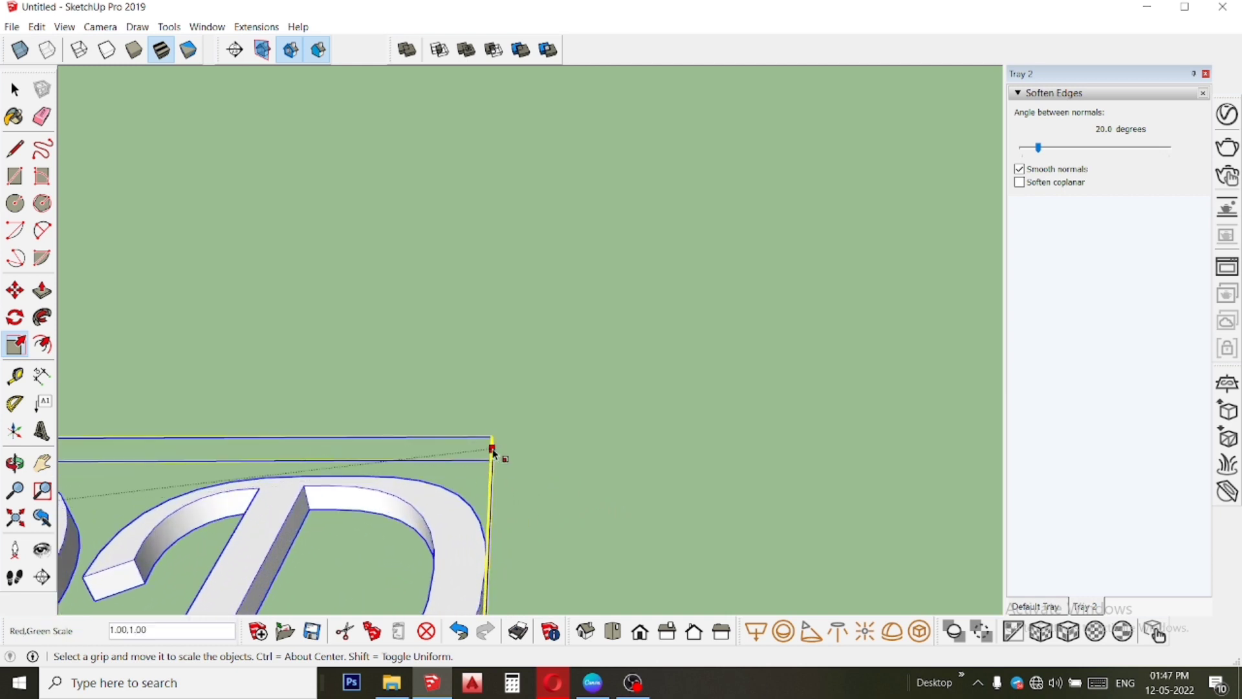
scroll(493, 453, "down", 1)
scroll(493, 453, "down", 1)
scroll(493, 453, "down", 2)
scroll(493, 453, "down", 2)
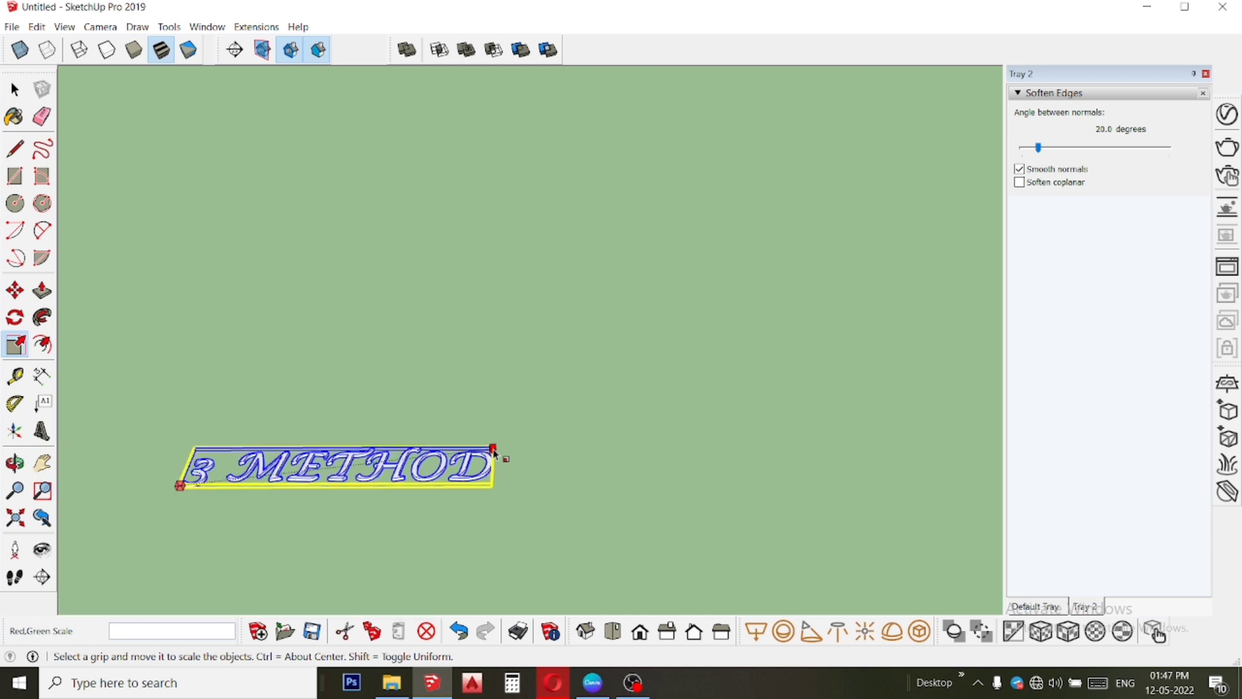
scroll(493, 453, "down", 2)
scroll(494, 453, "down", 1)
scroll(495, 455, "down", 1)
scroll(495, 455, "down", 1)
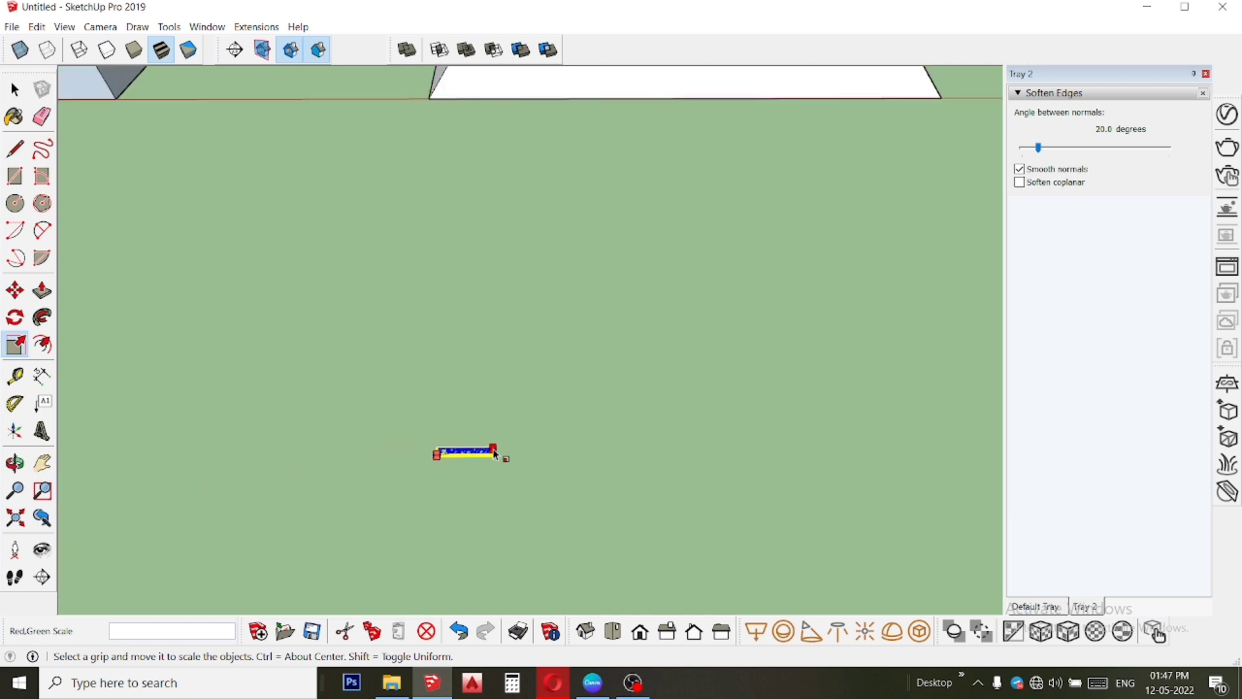
scroll(495, 455, "down", 2)
scroll(495, 455, "down", 2)
scroll(496, 455, "down", 2)
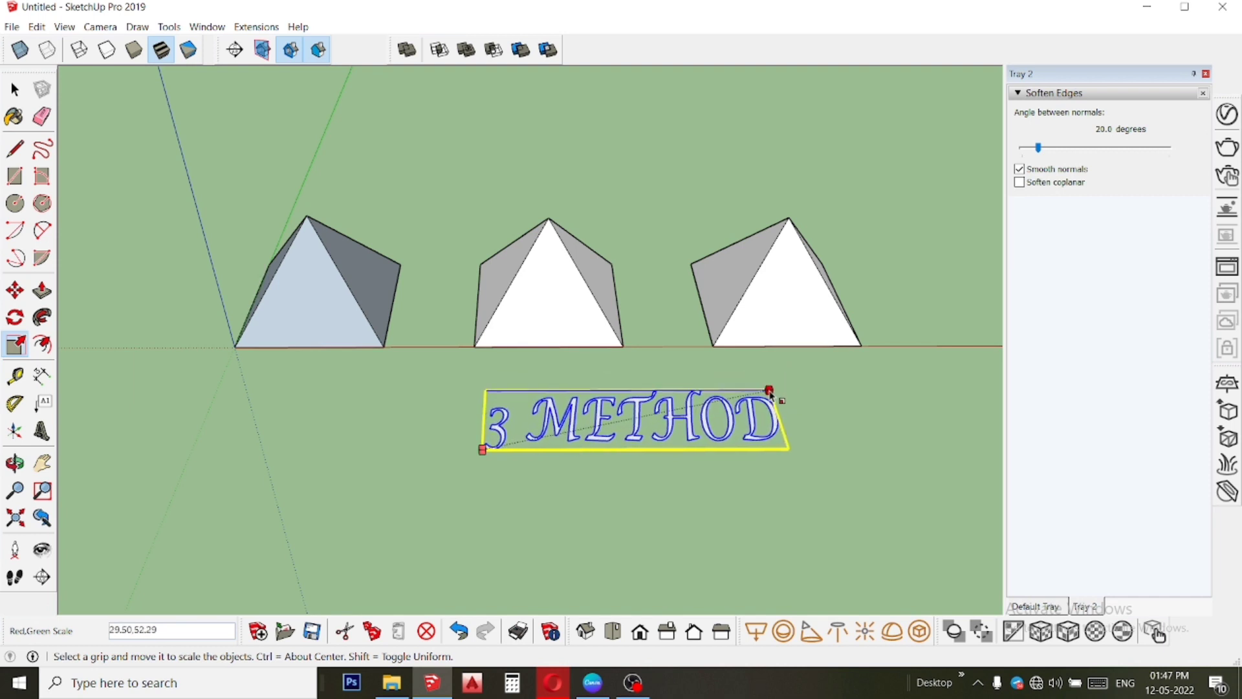
left_click(767, 392)
key("space")
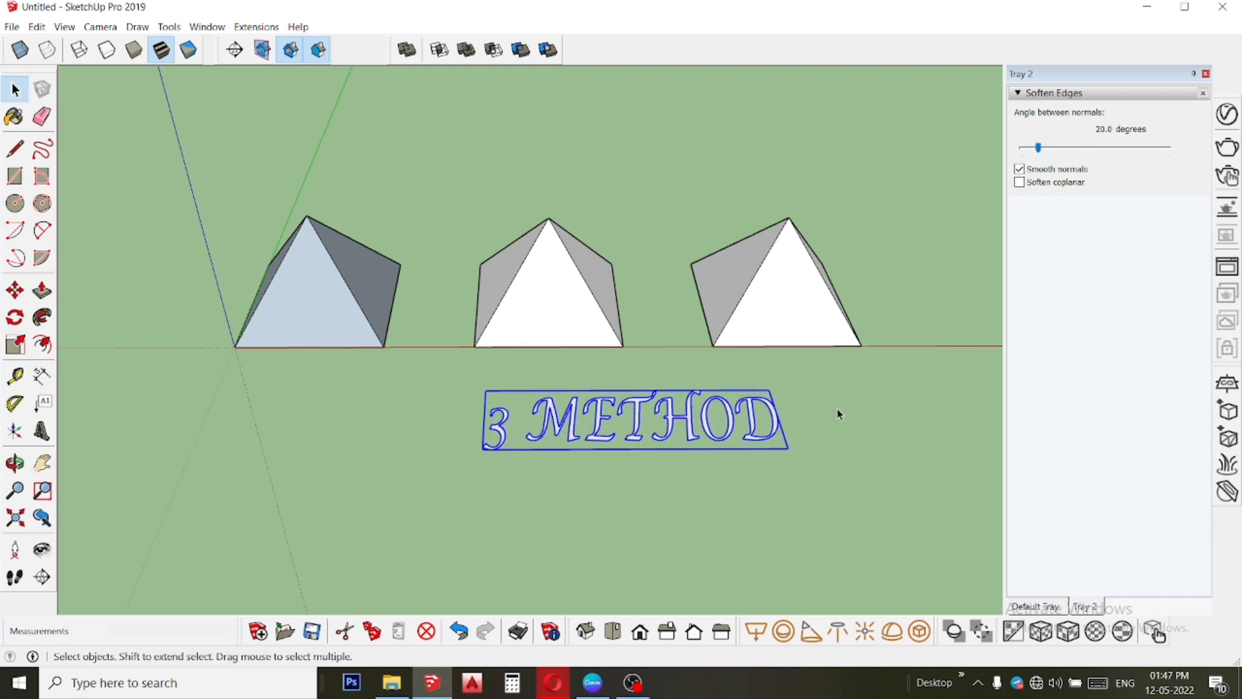
left_click(841, 412)
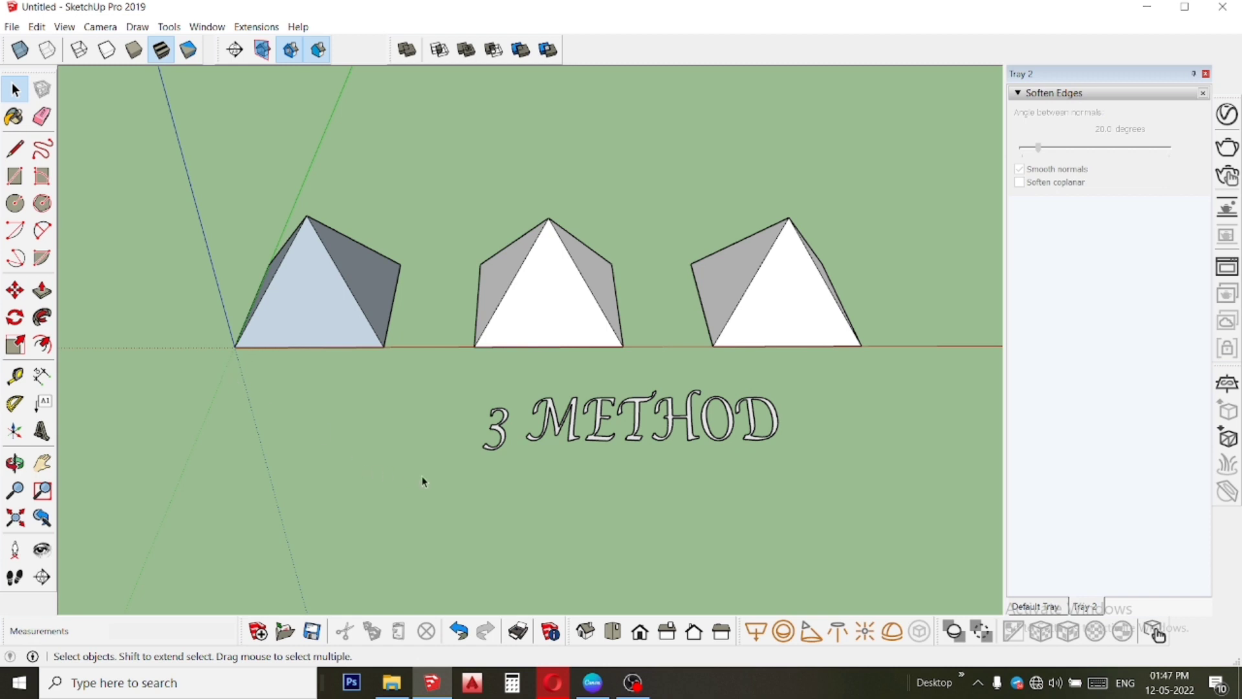